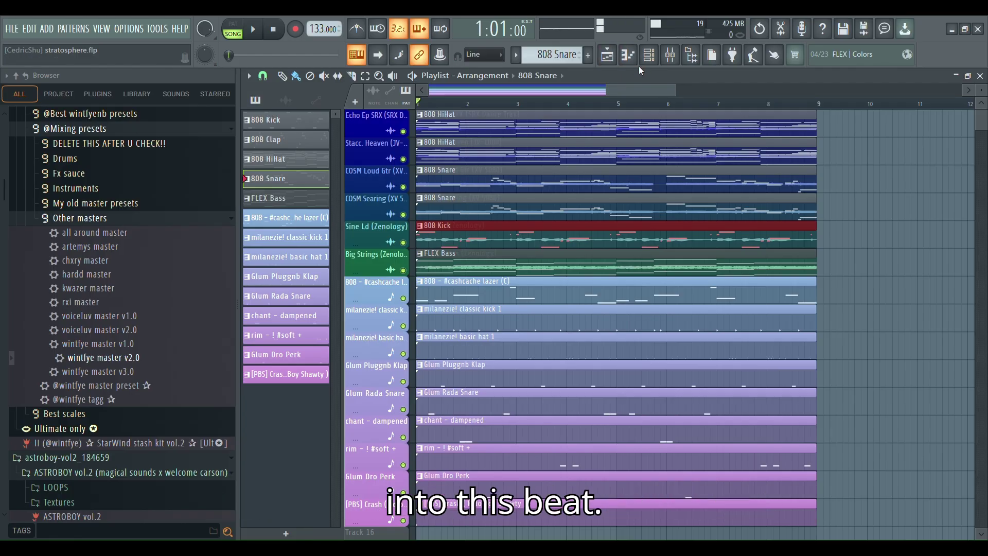
Step: Play the arrangement and toggle the mute on mixer insert 8 to compare the beat with and without it
key(space)
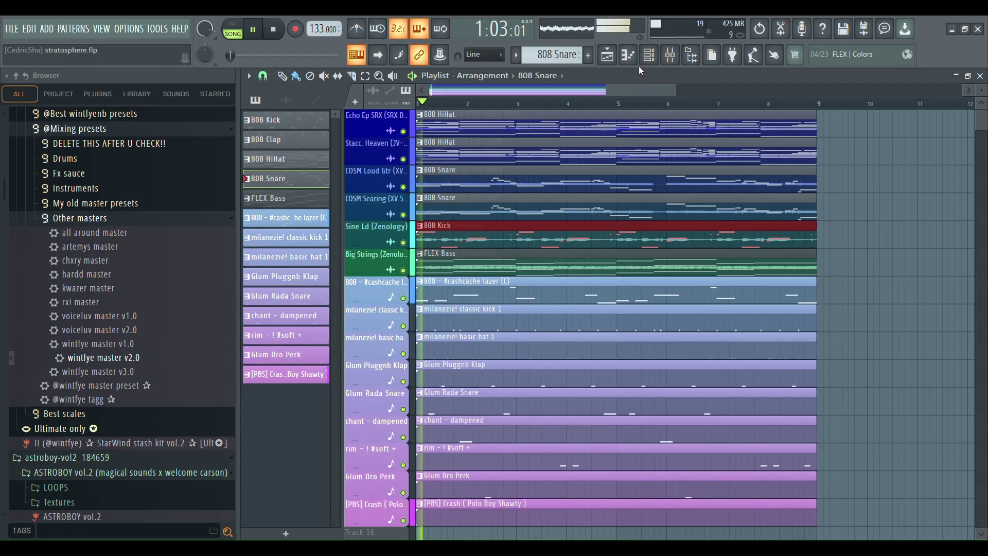
click(668, 58)
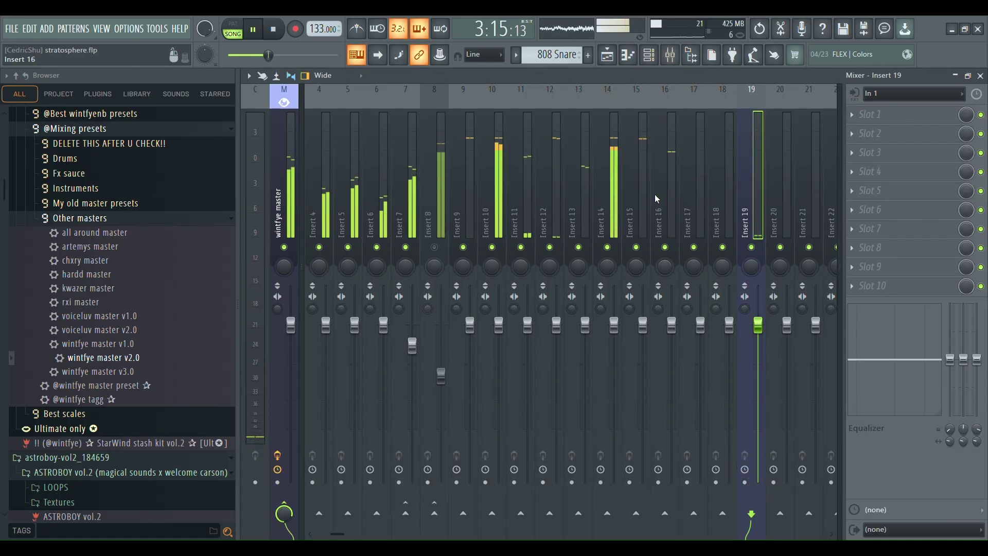
click(435, 249)
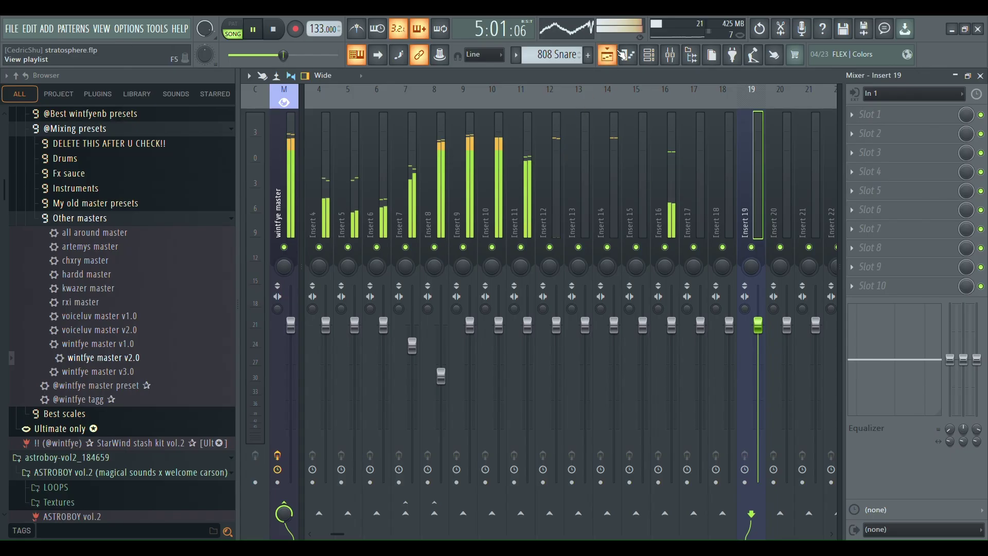
click(671, 55)
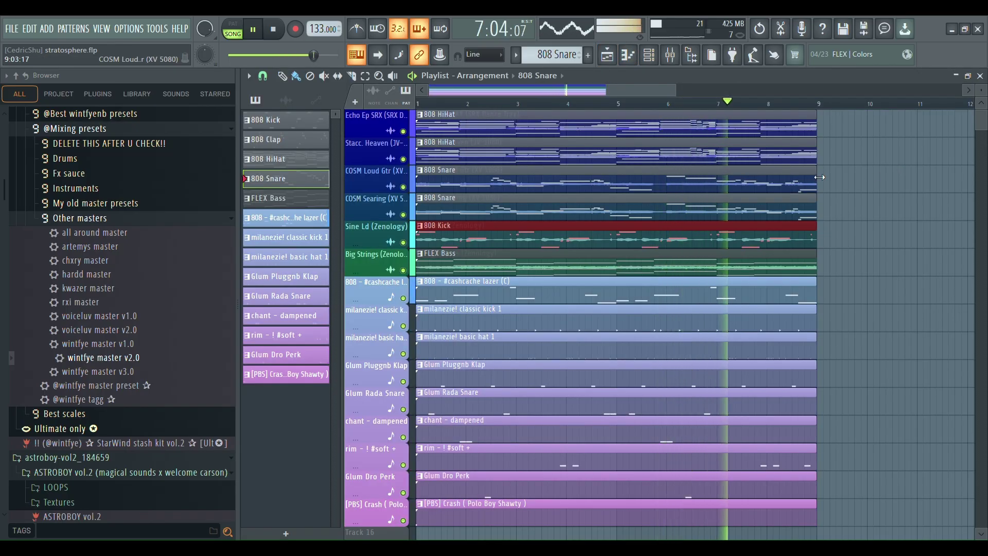
Step: Mute and unmute mixer insert 9, and toggle insert 8, to hear their parts in the beat
click(672, 61)
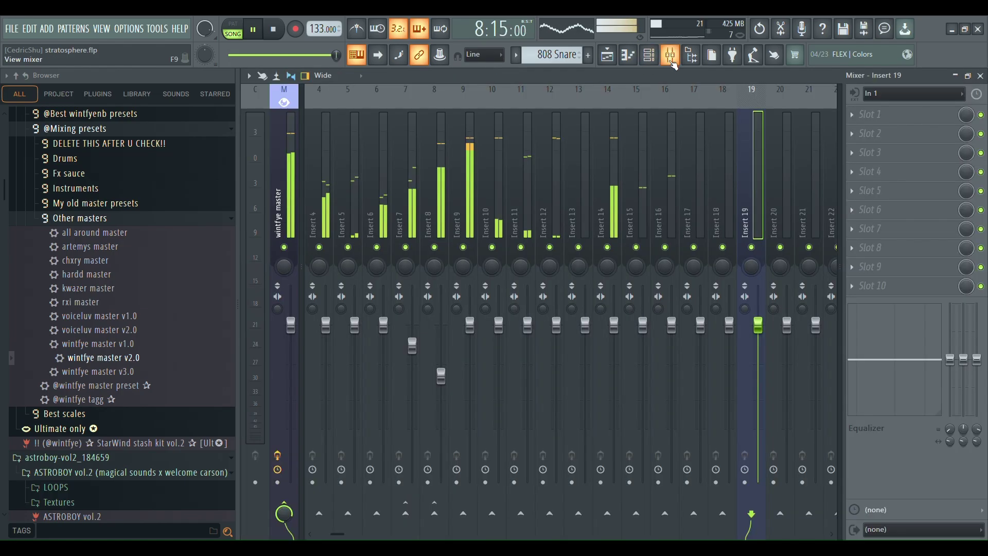
click(463, 247)
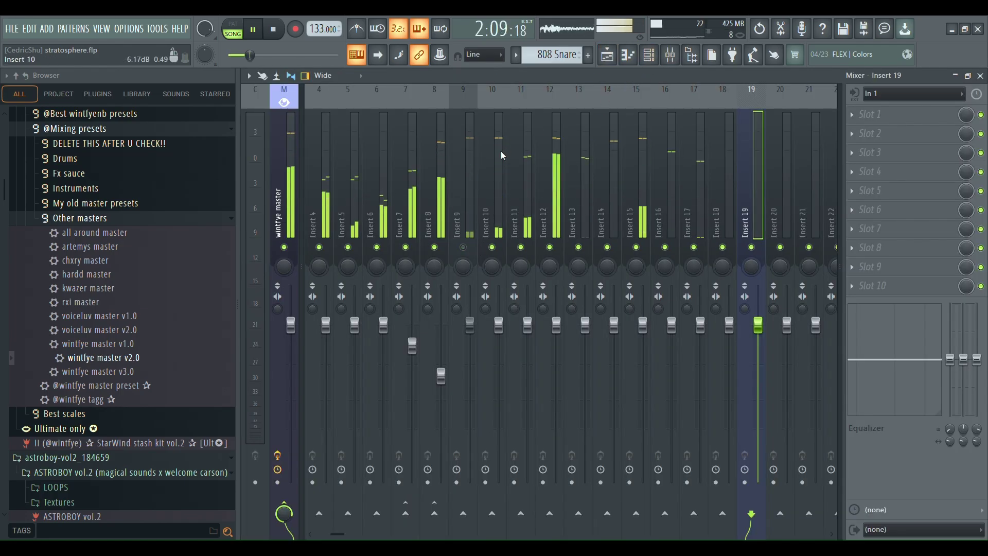
click(462, 247)
click(435, 248)
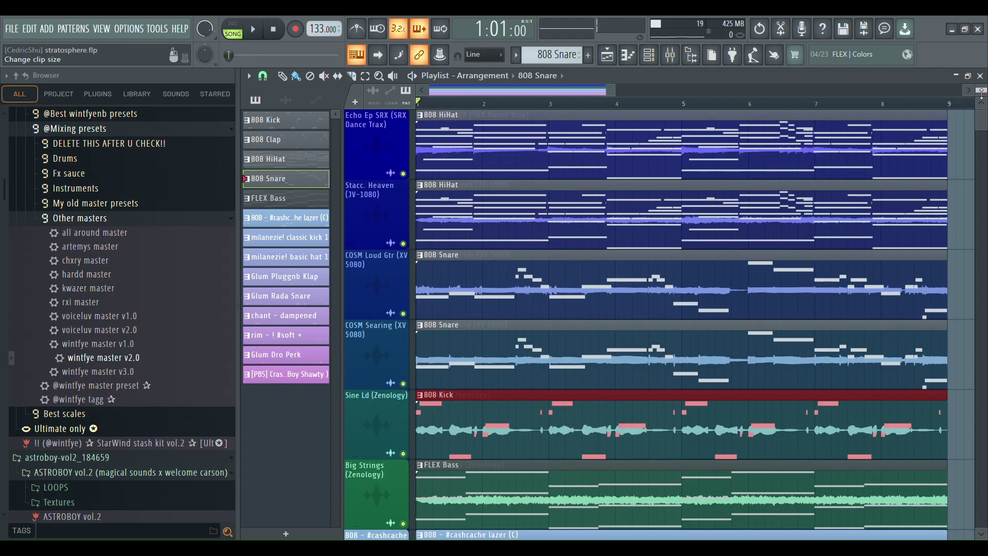
Step: Move the 808 HiHat clip on the Echo Ep SRX track aside to 4:15, and return it to the start of bar 1
scroll(956, 122, up, 3)
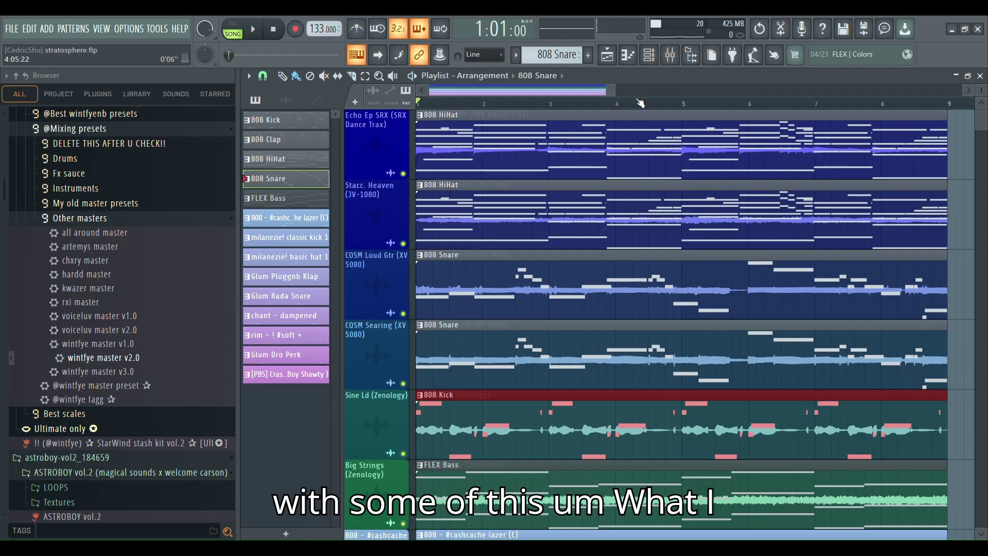
scroll(619, 230, down, 2)
scroll(618, 231, up, 2)
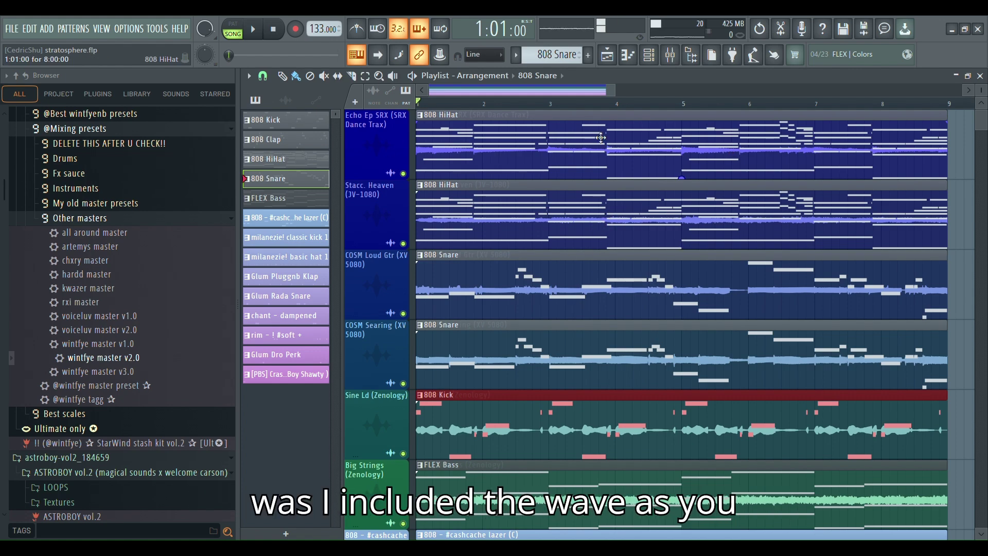
drag(524, 150, 631, 155)
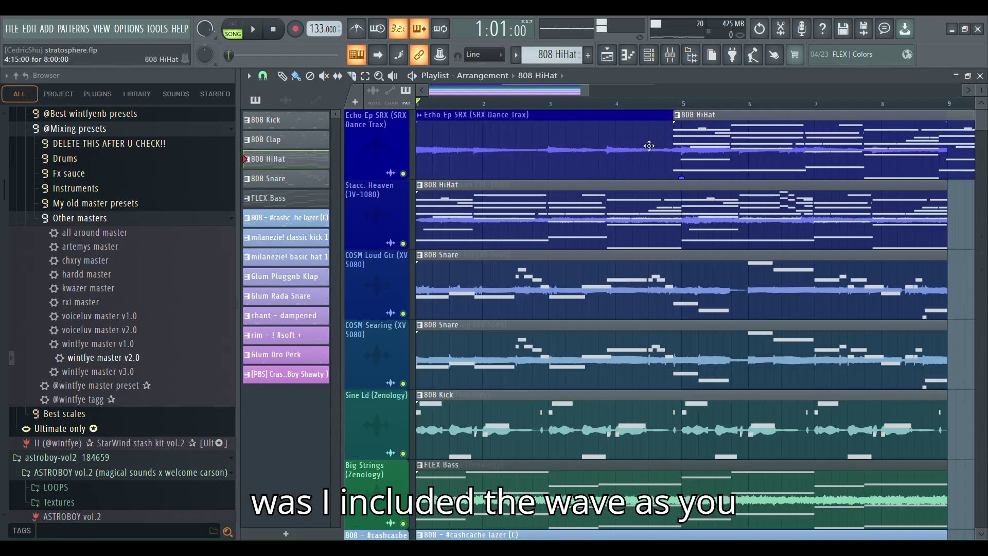
drag(818, 132, 561, 132)
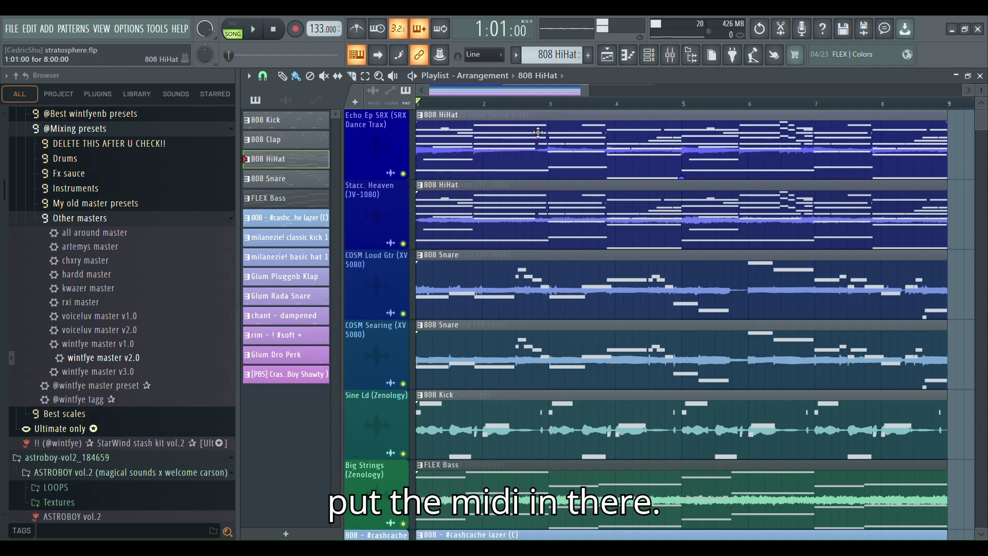
Step: Isolate the first sound in the mixer and play the song while examining the 808 HiHat pattern's chords and low notes in the piano roll
key(F9)
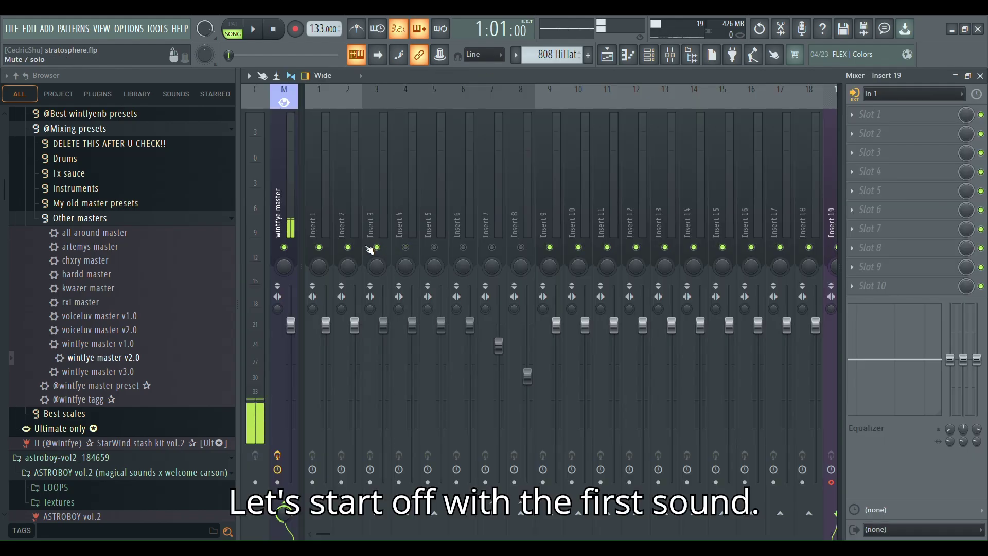
click(610, 57)
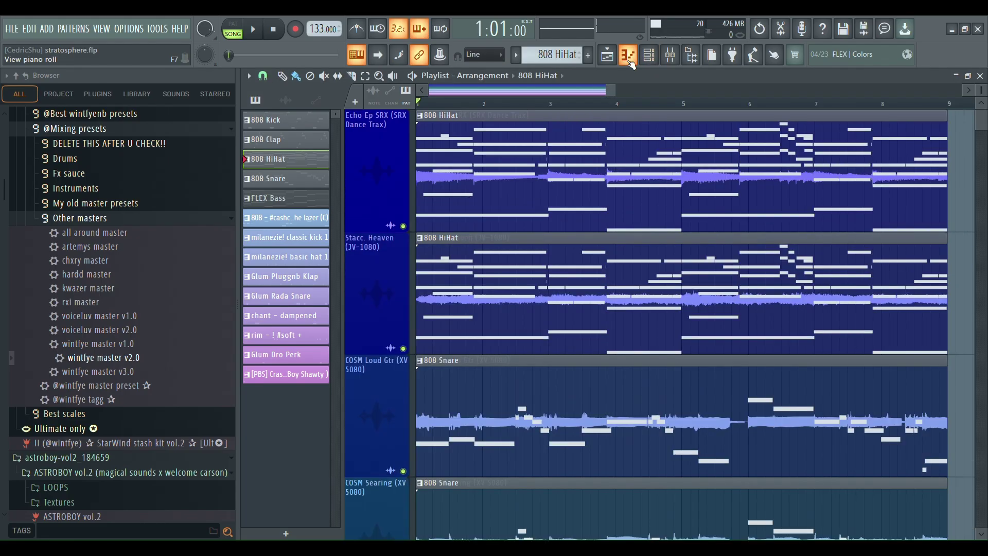
click(624, 60)
key(space)
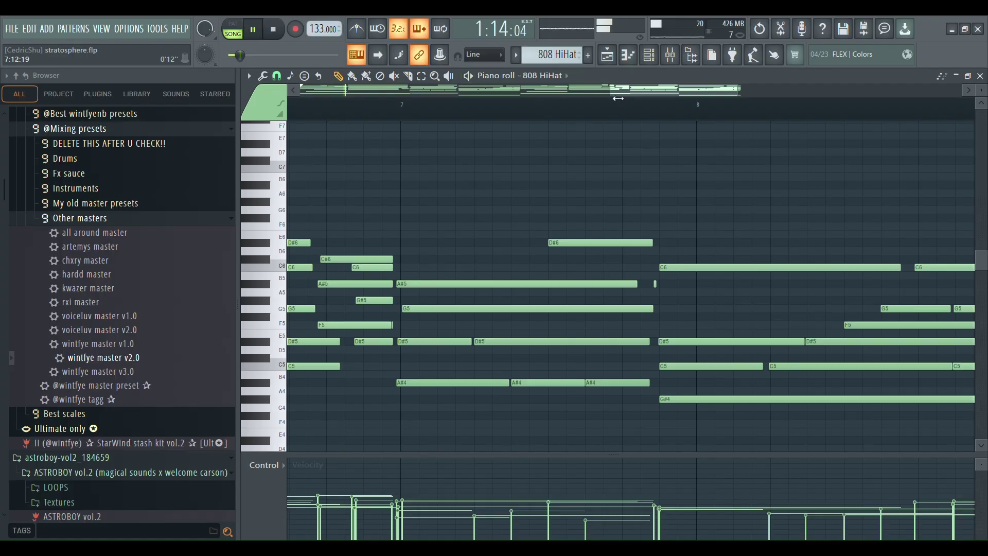
scroll(311, 110, down, 5)
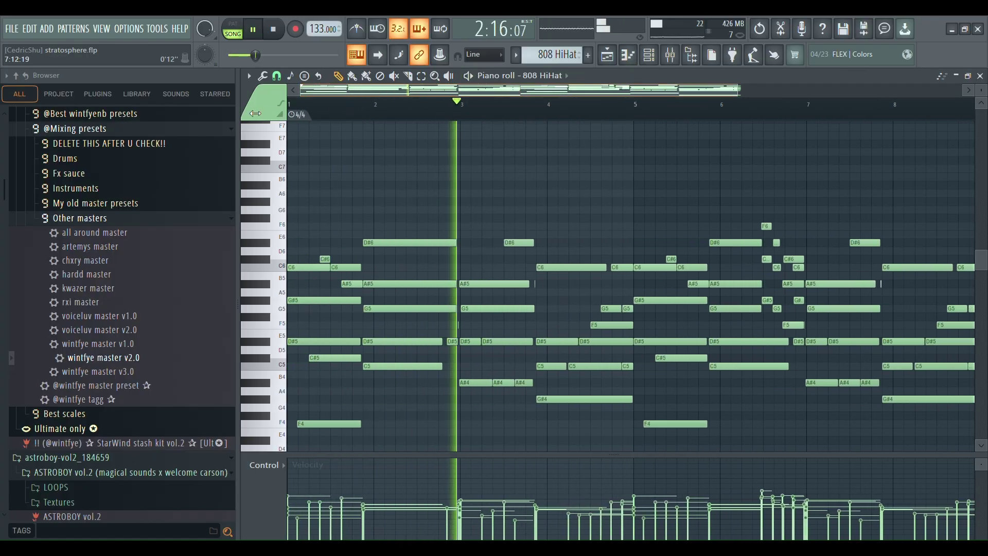
scroll(310, 110, down, 1)
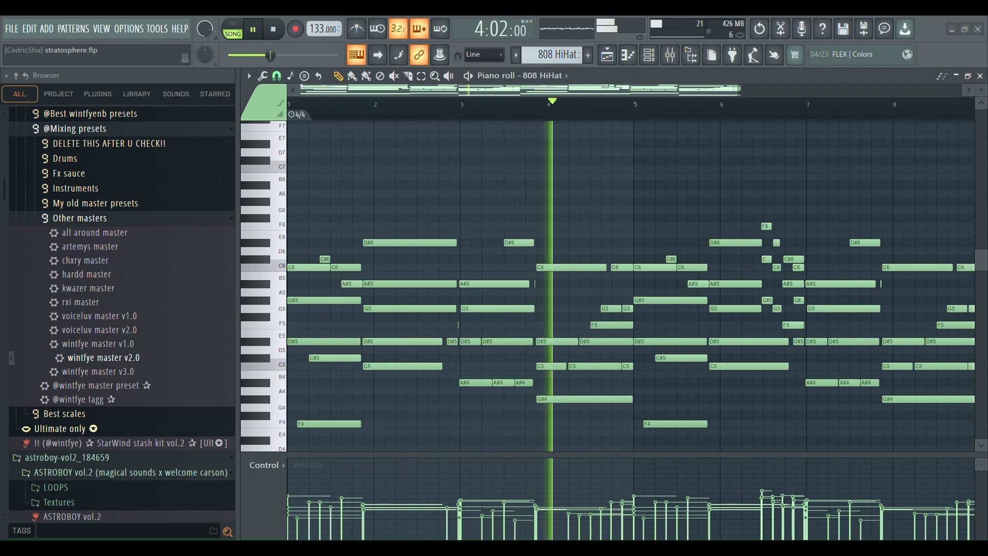
scroll(256, 267, down, 2)
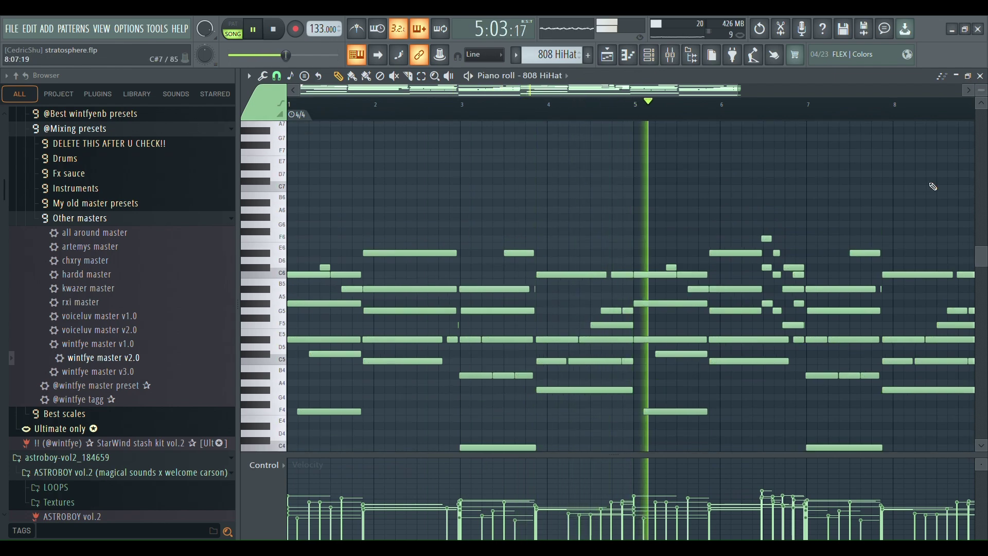
scroll(930, 138, down, 4)
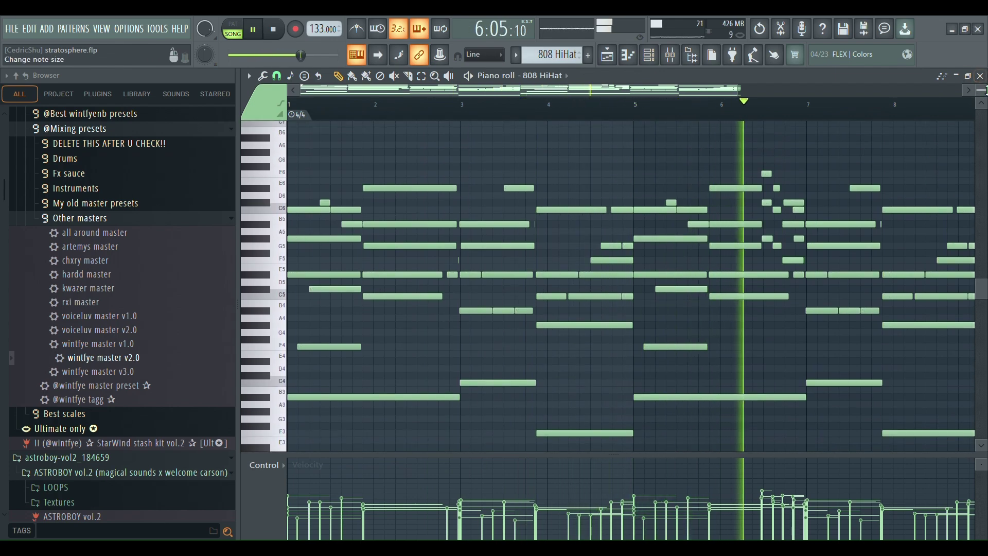
scroll(897, 224, up, 2)
scroll(896, 224, down, 2)
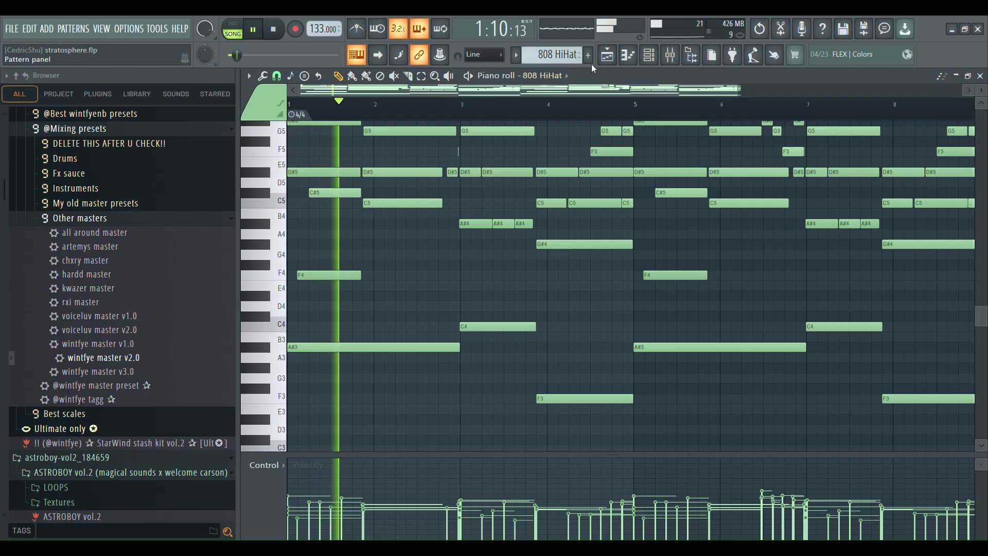
key(space)
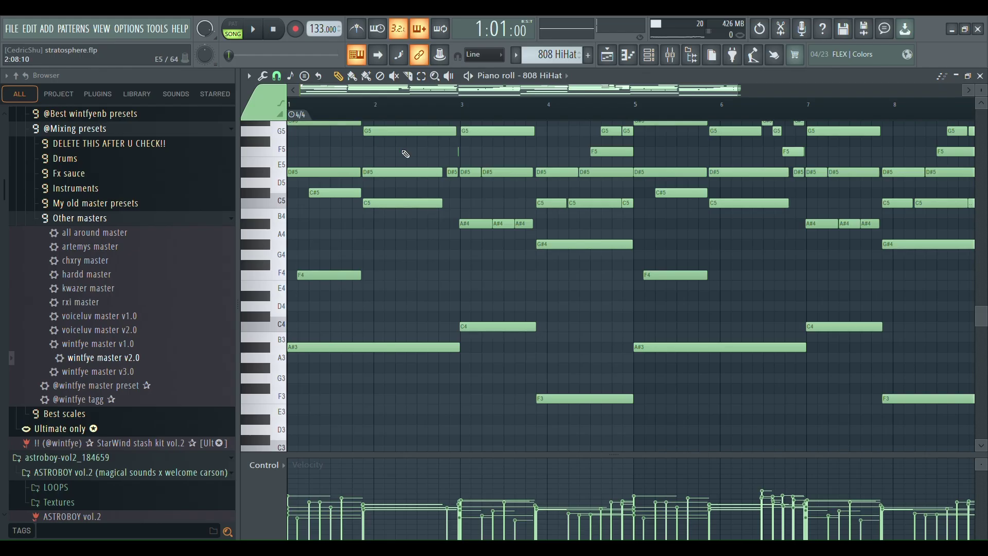
Step: Zoom in on the short flick notes just before bar 3 and play the passage from 2:14
drag(386, 93, 522, 124)
scroll(547, 282, up, 5)
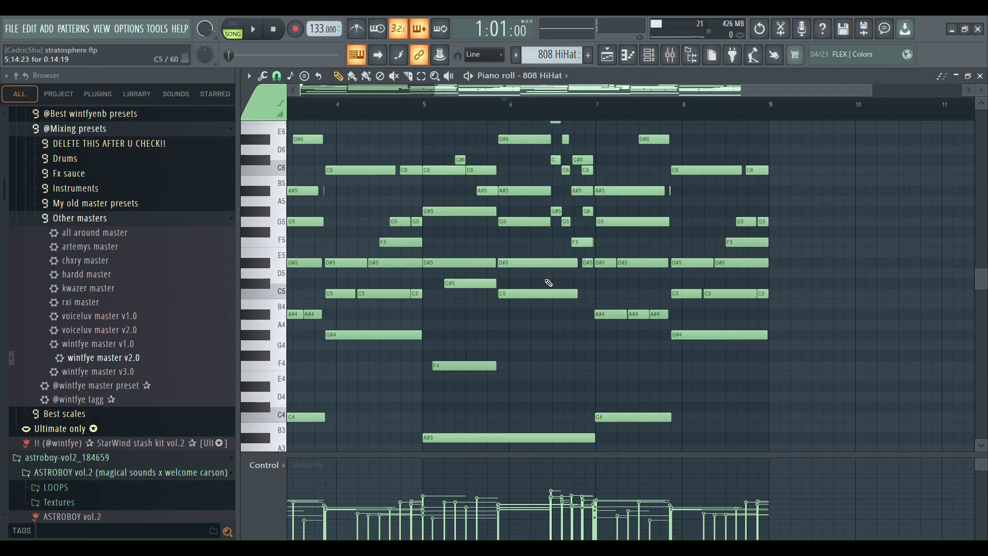
drag(697, 86, 507, 94)
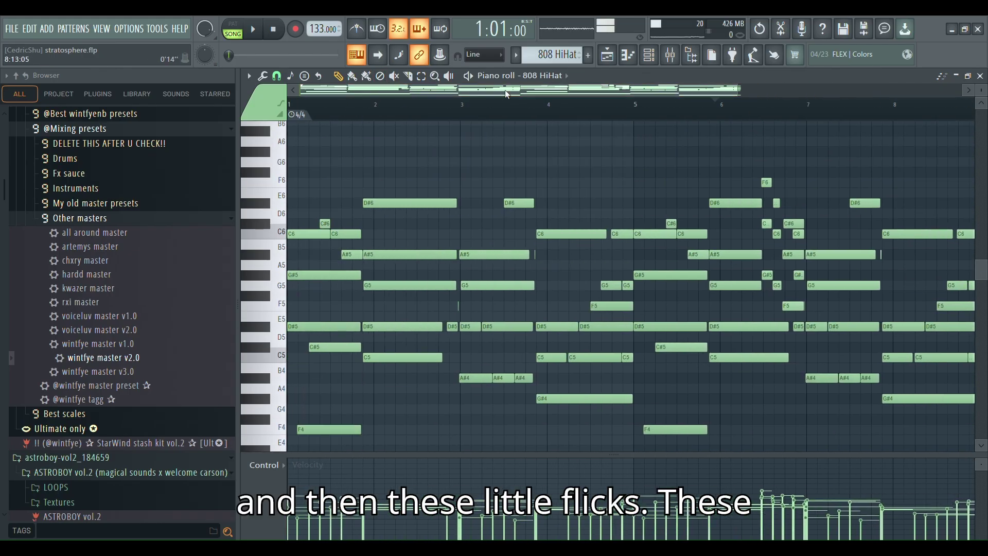
drag(722, 98, 455, 114)
key(space)
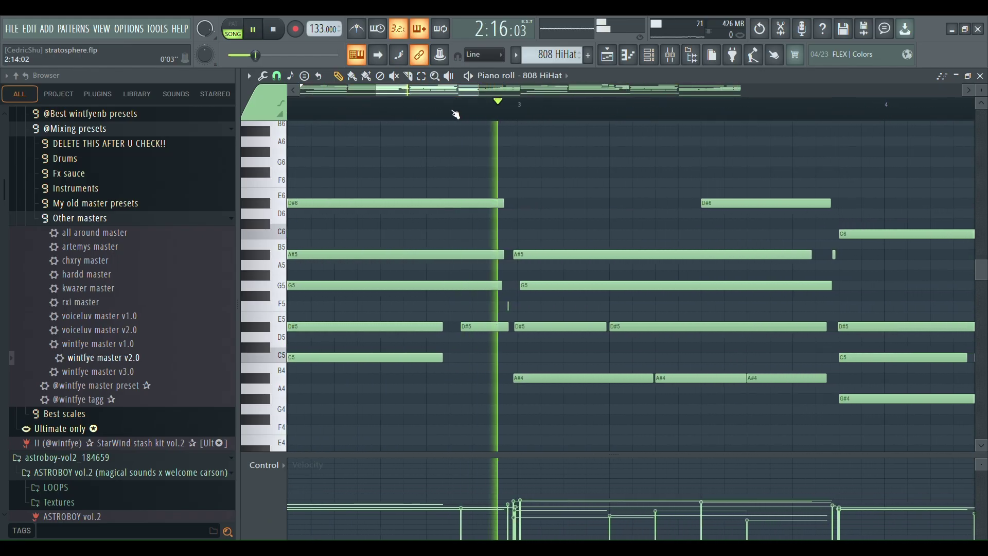
click(455, 114)
key(space)
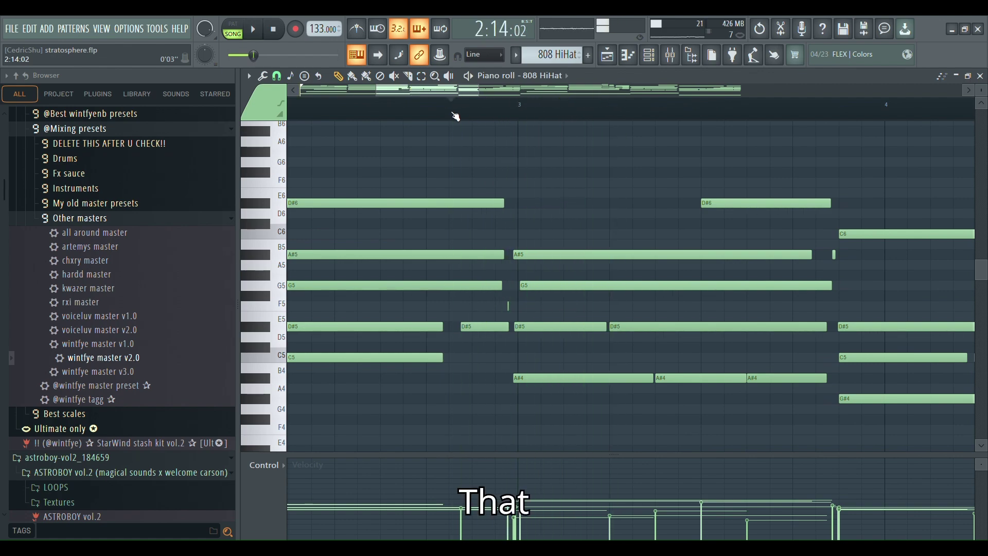
Step: Play the 808 HiHat pattern through to bar 7 and examine its melody notes and bass line across all eight bars
key(space)
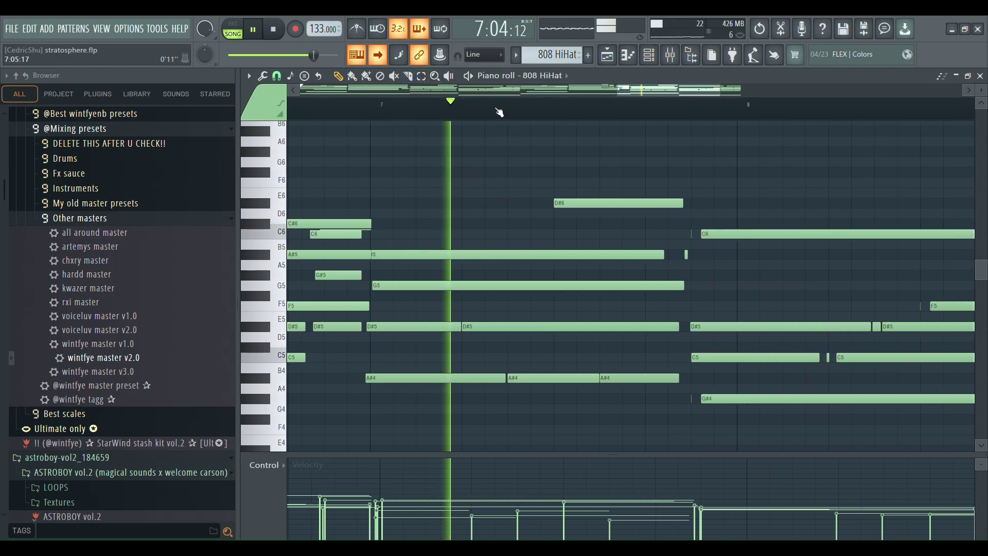
key(space)
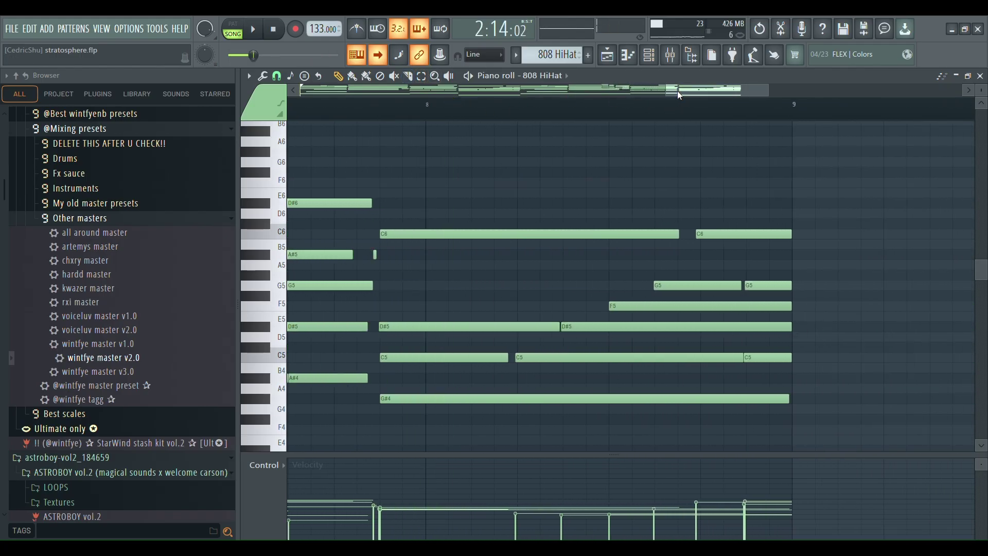
drag(671, 95, 542, 106)
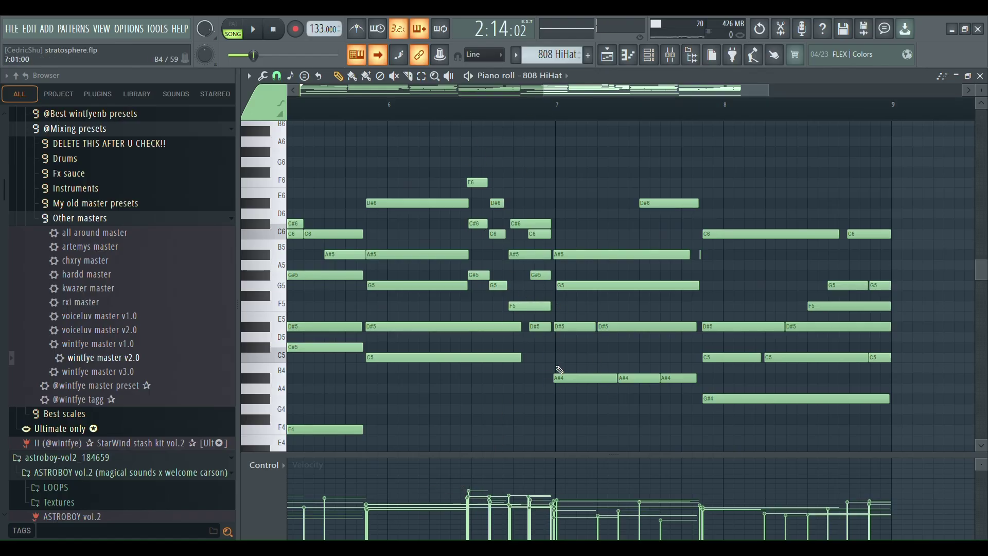
scroll(559, 370, down, 5)
scroll(561, 363, up, 4)
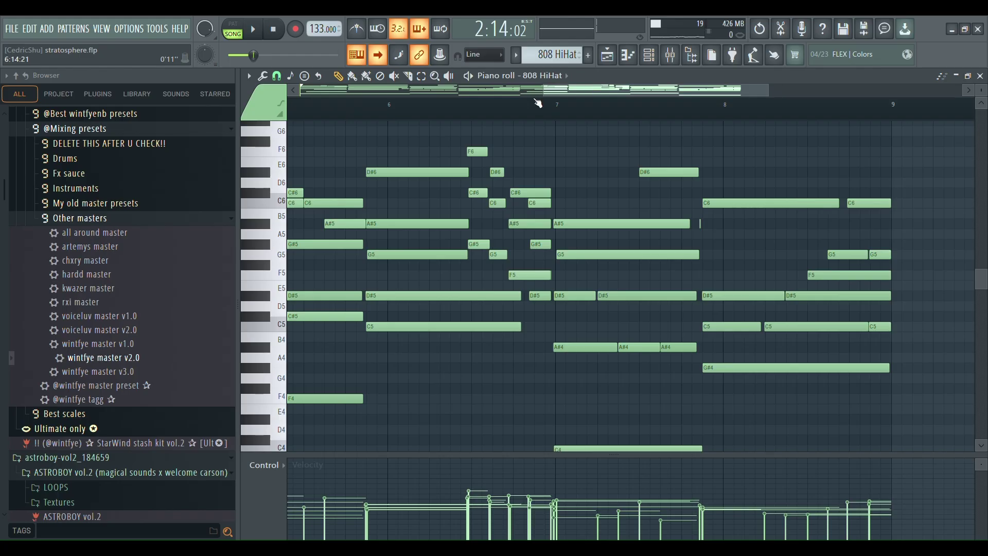
drag(550, 96, 303, 118)
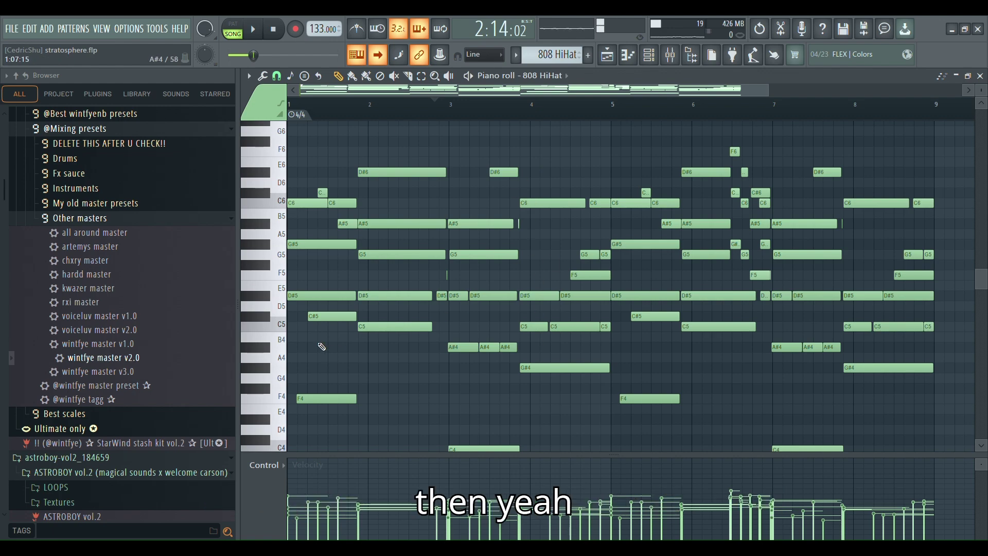
scroll(465, 270, down, 5)
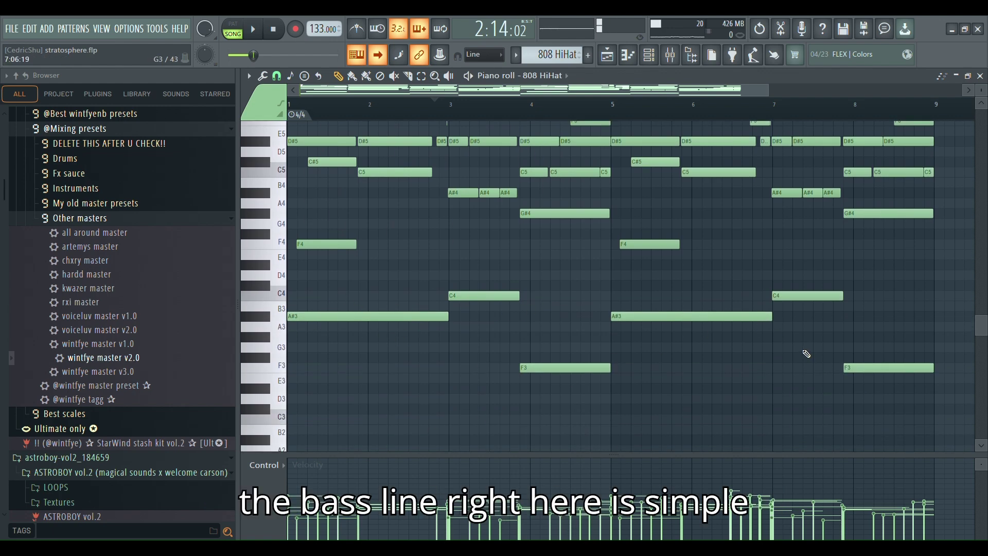
scroll(466, 355, up, 4)
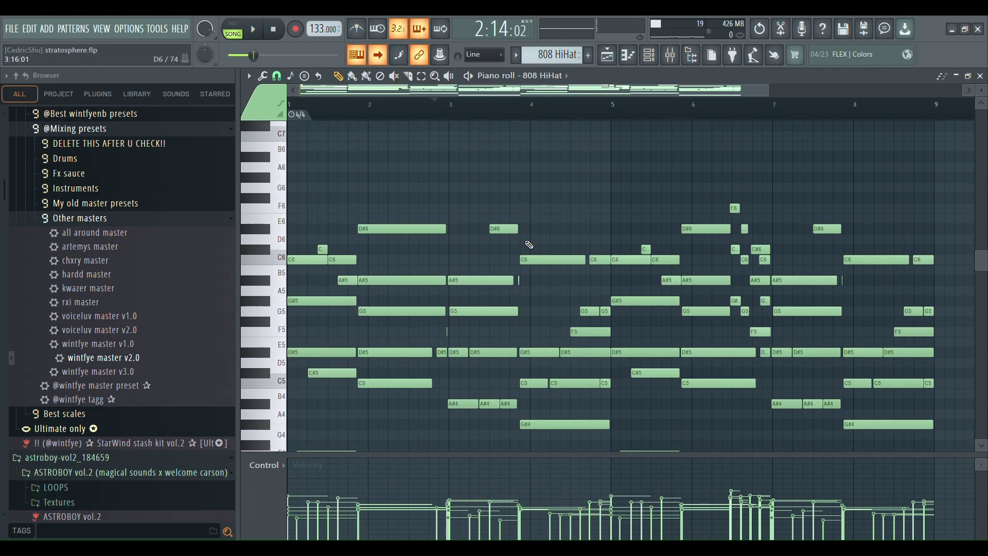
Step: Replay the 808 HiHat pattern in the piano roll, check the mixer, and return to the playlist arrangement
key(space)
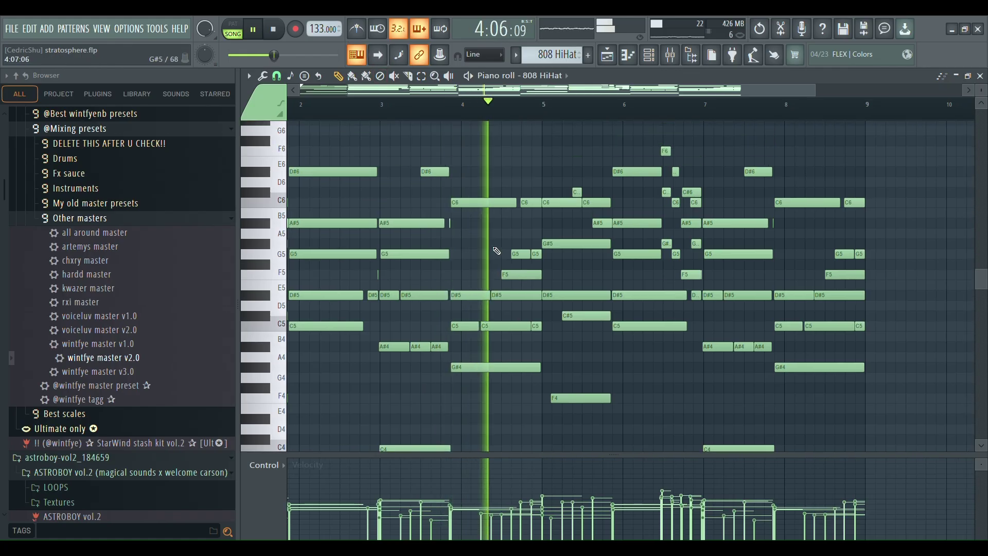
scroll(497, 251, up, 1)
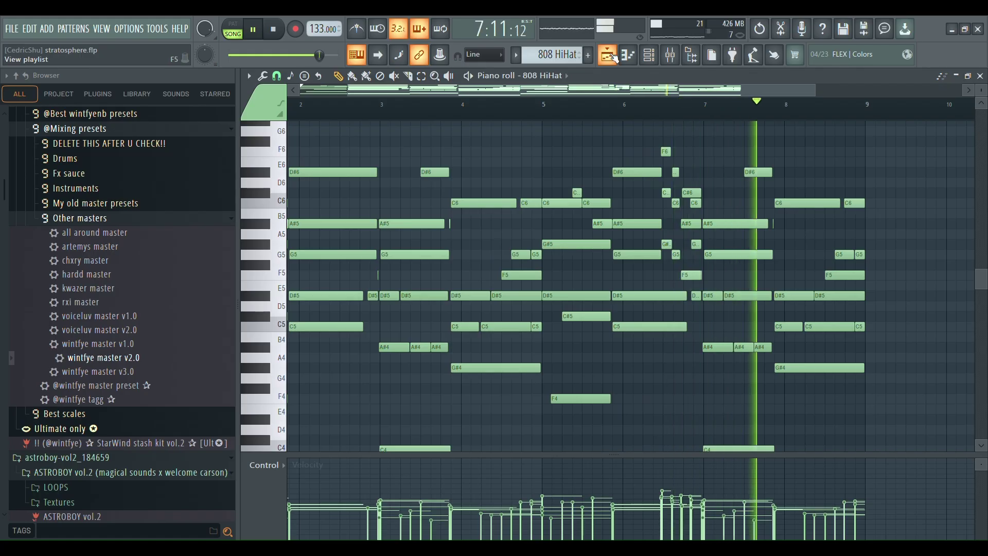
key(space)
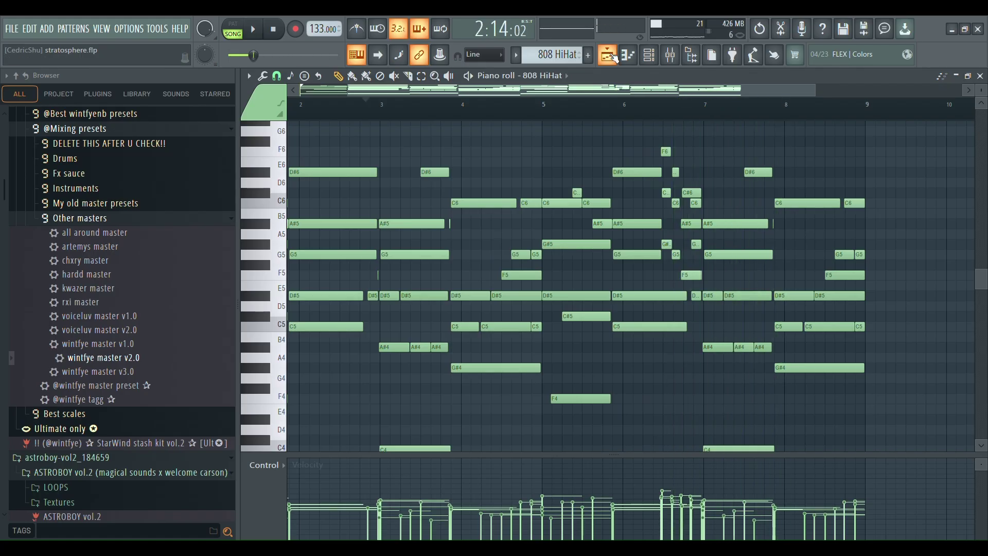
click(669, 57)
click(606, 57)
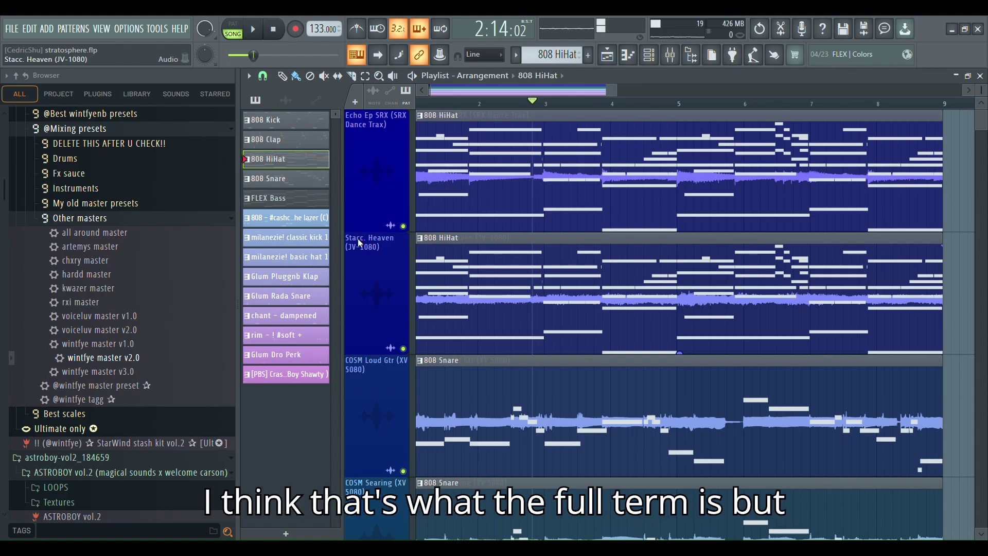
Step: Mute Insert 1 in the mixer and play the song from 2:14 to hear the Stacc. Heaven sound on Insert 2 without the piano
click(671, 61)
click(671, 61)
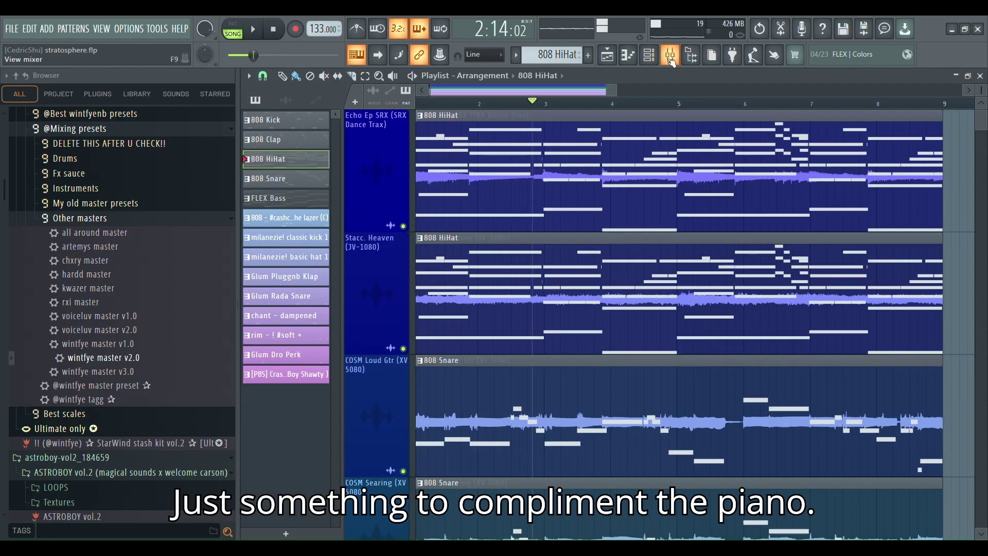
click(671, 60)
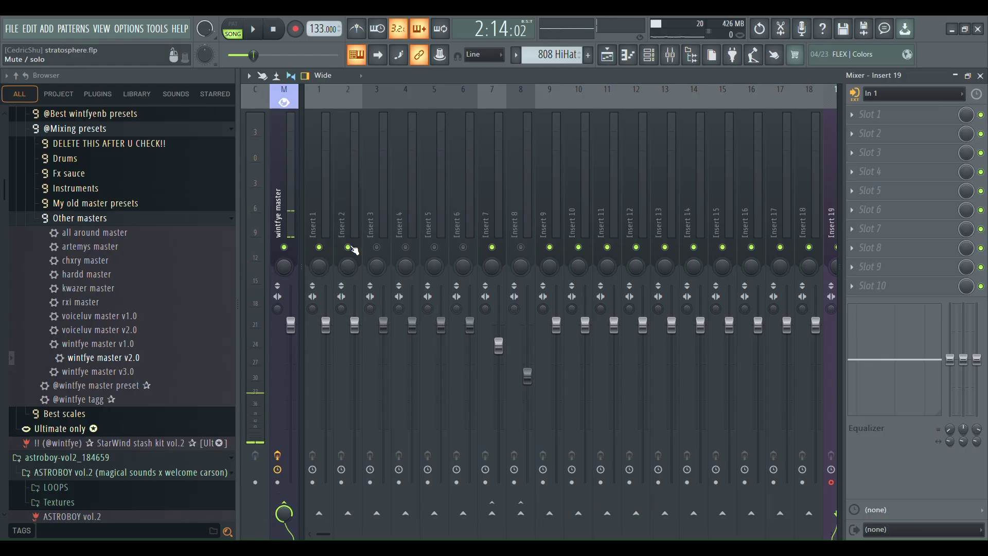
click(672, 57)
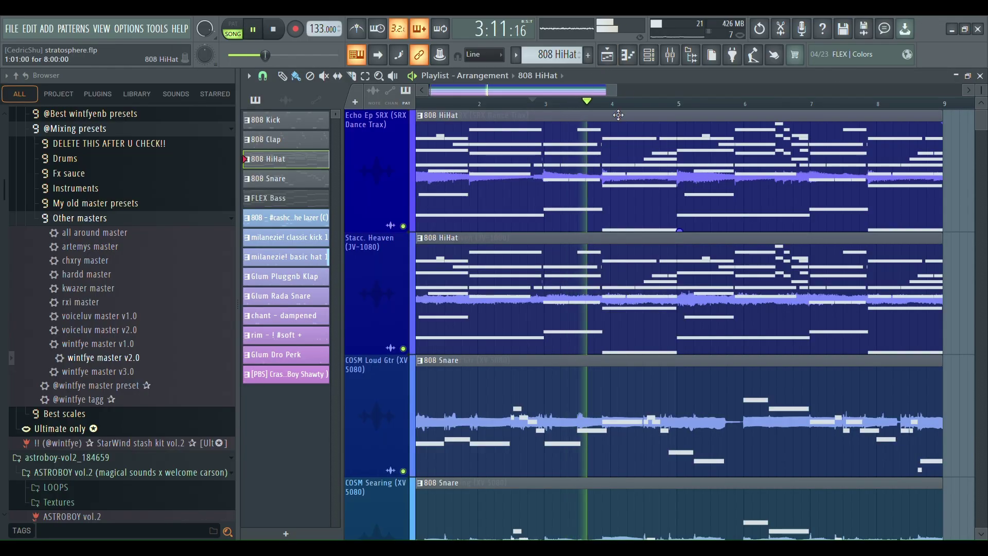
click(672, 57)
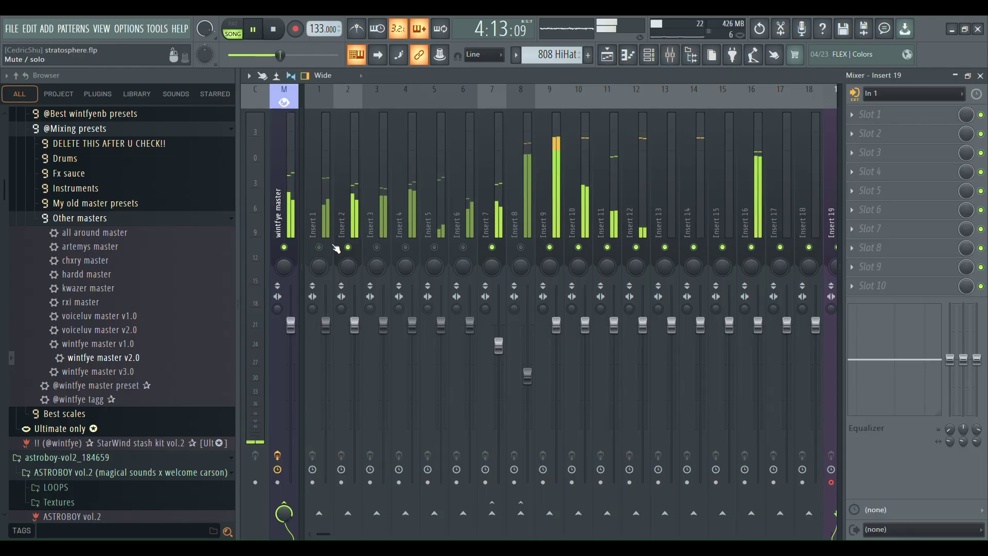
Step: Examine the 808 HiHat pattern's high and low notes across all eight bars in the piano roll during playback
click(628, 55)
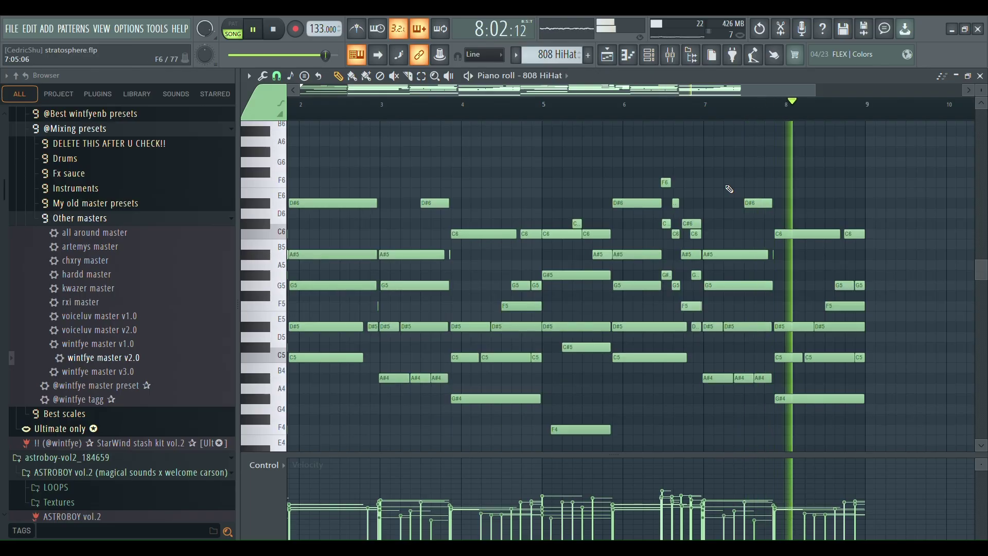
scroll(732, 189, down, 1)
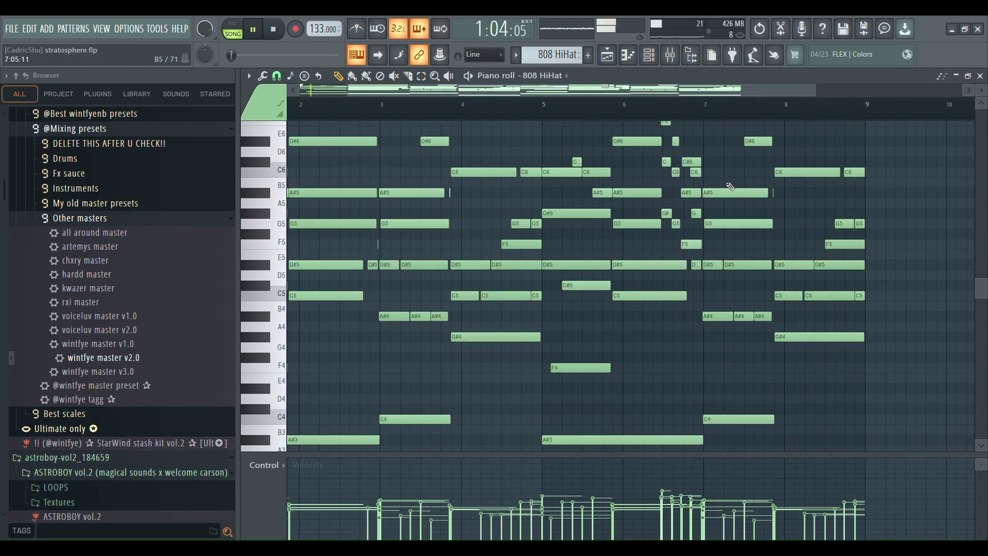
drag(446, 91, 366, 95)
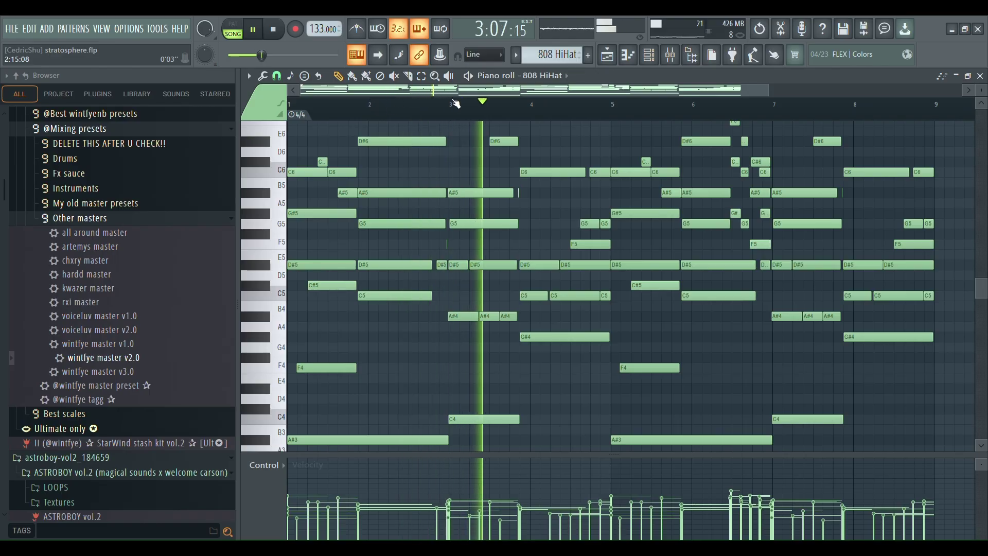
Step: Unmute Insert 1 to hear it together with Insert 2, look over the mixer tracks, and stop playback at the playlist
click(671, 55)
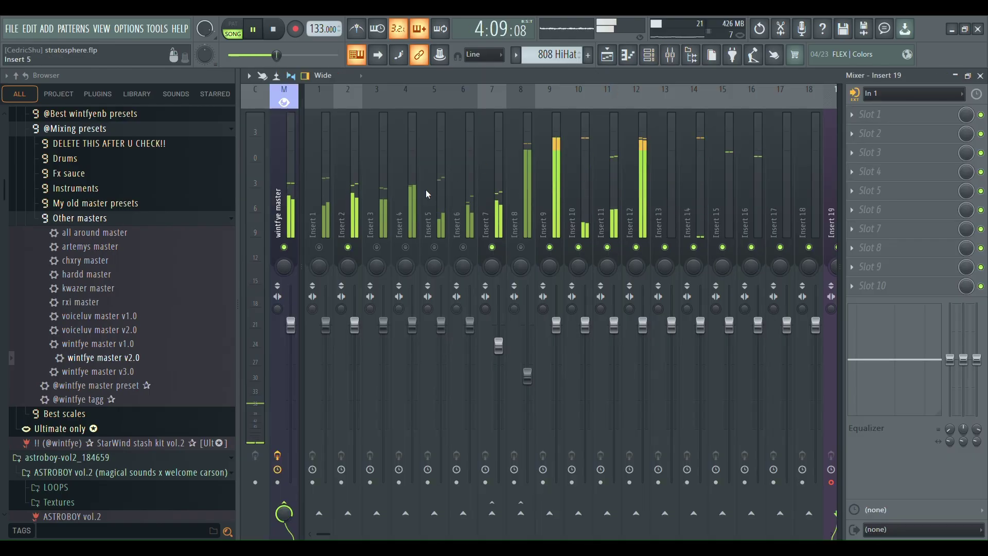
click(320, 249)
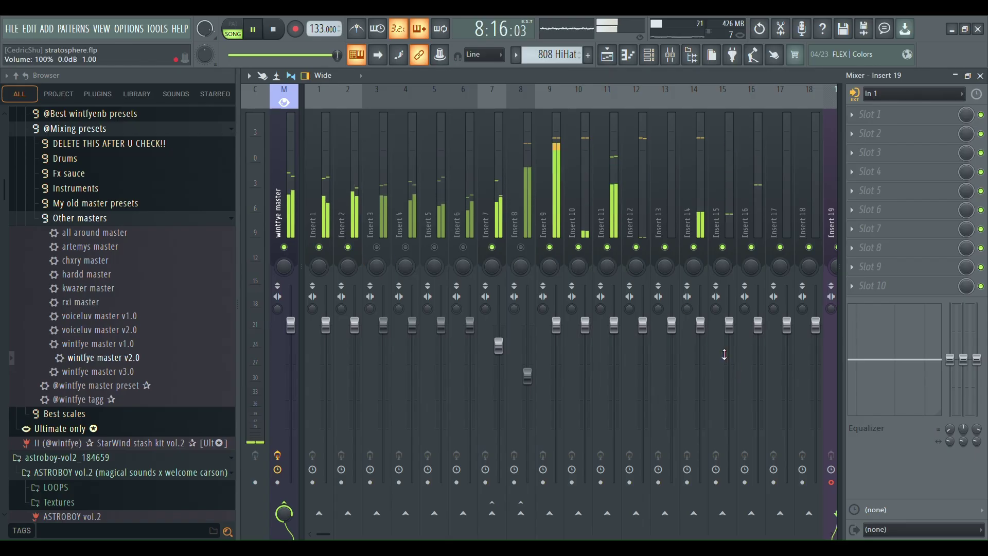
scroll(558, 201, down, 3)
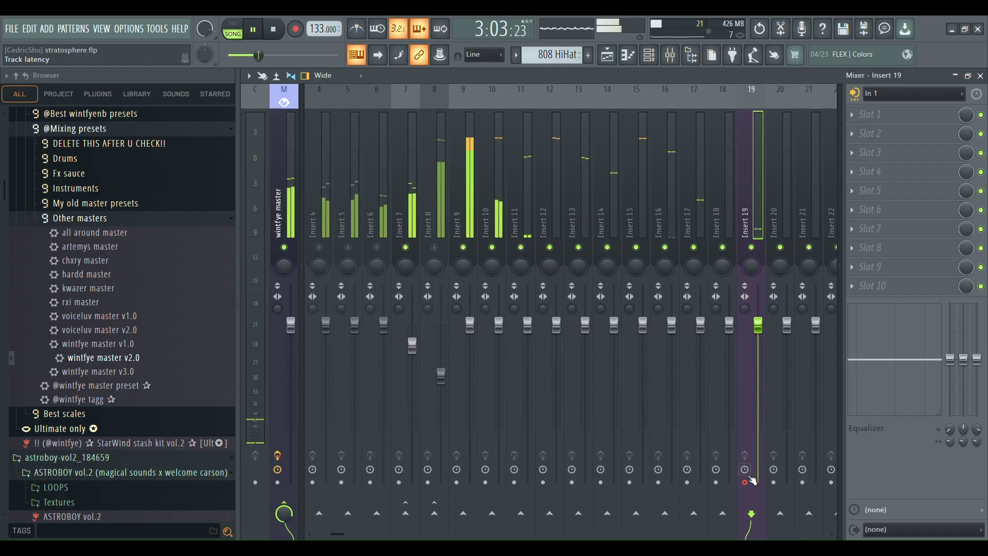
key(space)
click(608, 57)
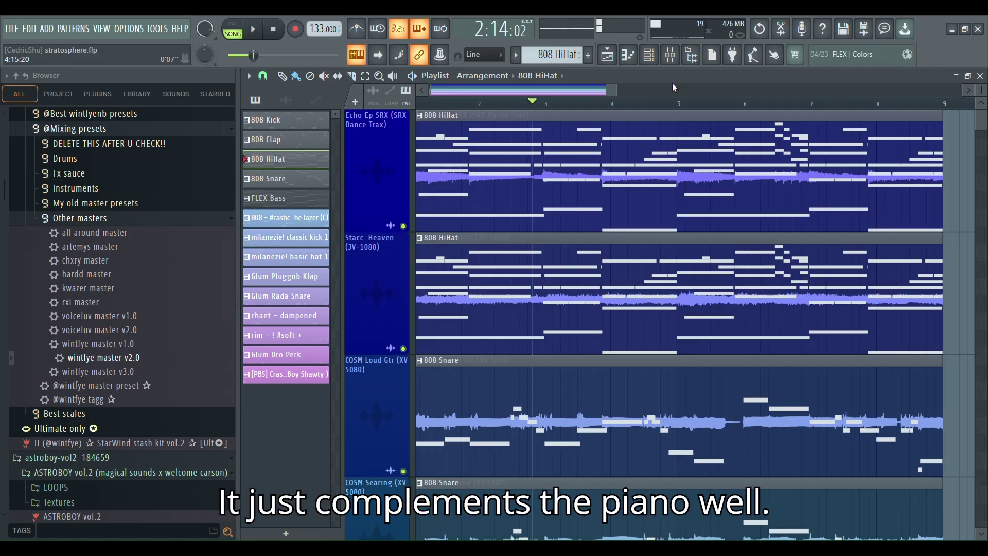
Step: Replay Inserts 1 and 2 together from 2:14, checking the mixer and playlist down to the COSM Loud Gtr track, and stop playback
click(670, 54)
key(space)
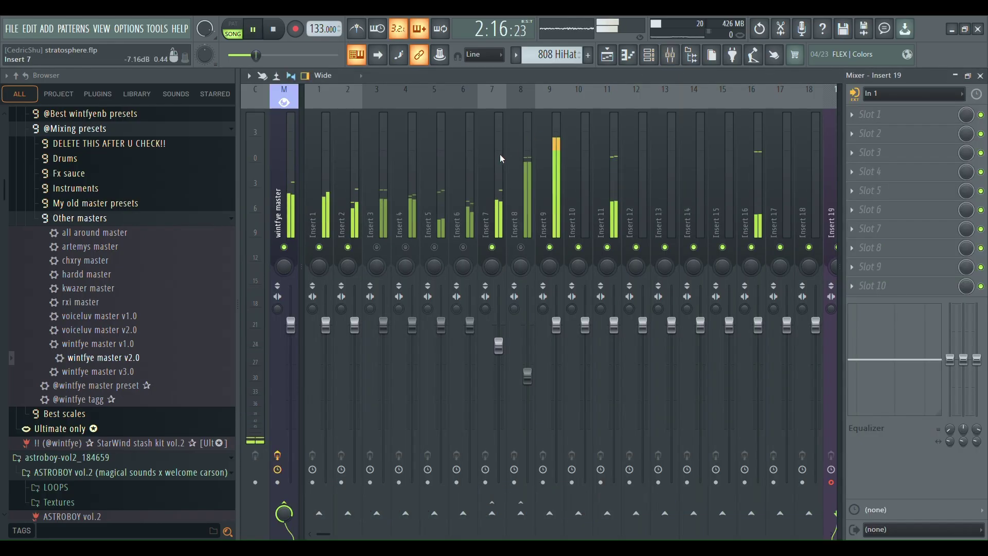
click(611, 59)
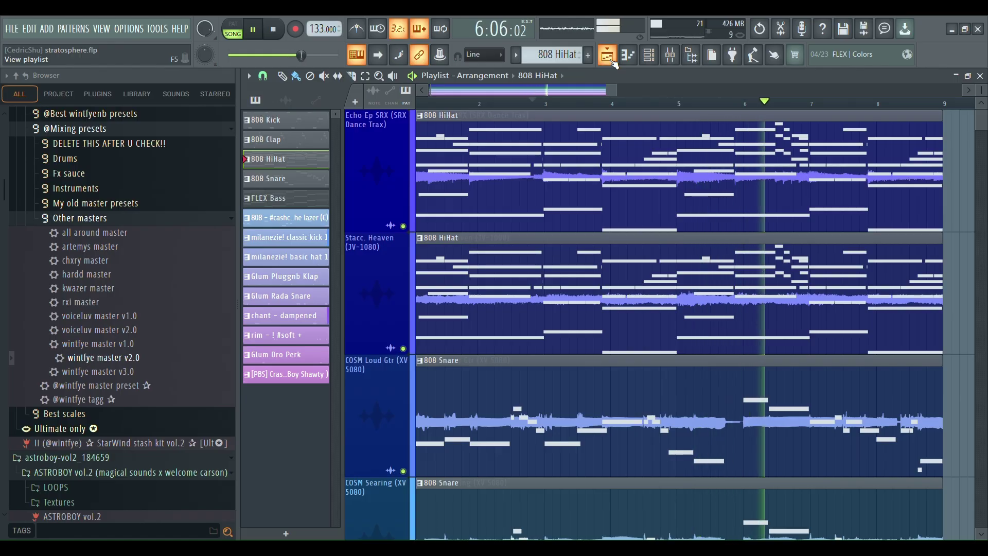
click(688, 62)
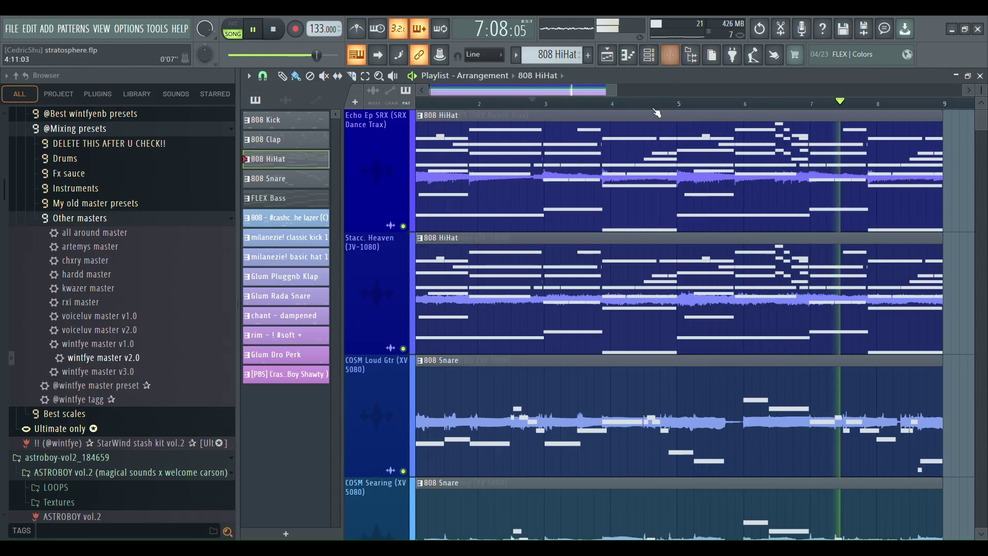
scroll(618, 249, down, 1)
key(space)
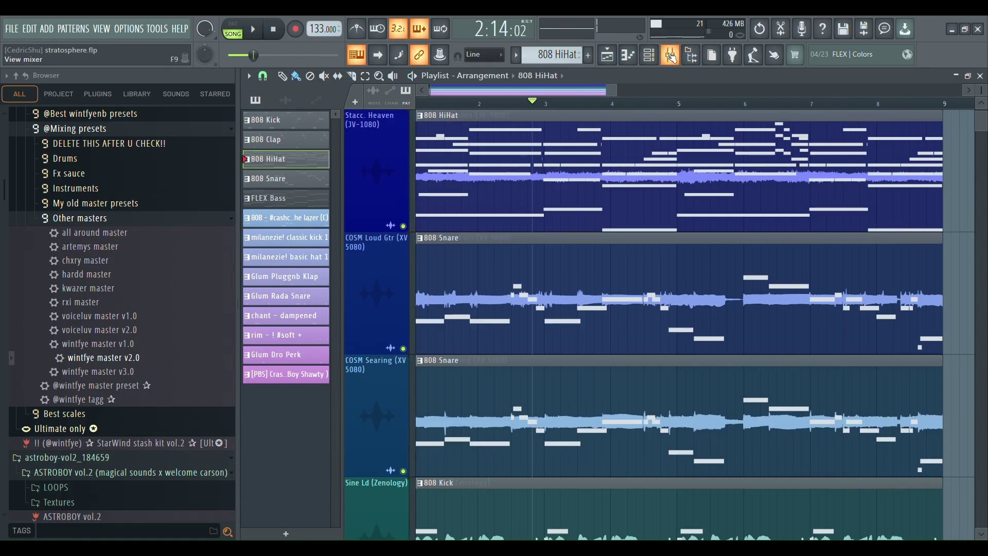
Step: Check the mixer and open the COSM Loud Gtr track's 808 Snare pattern from the playlist in the piano roll
click(668, 56)
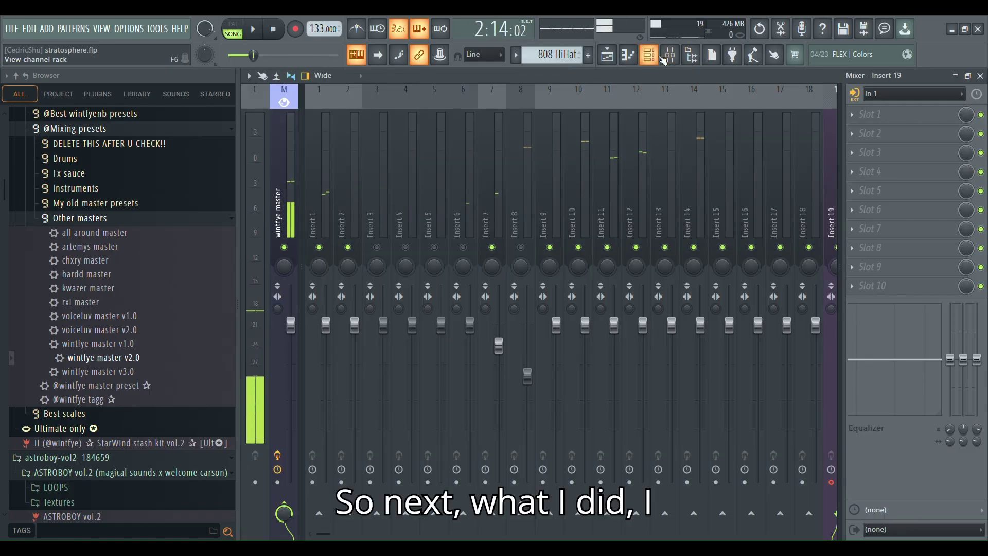
click(608, 61)
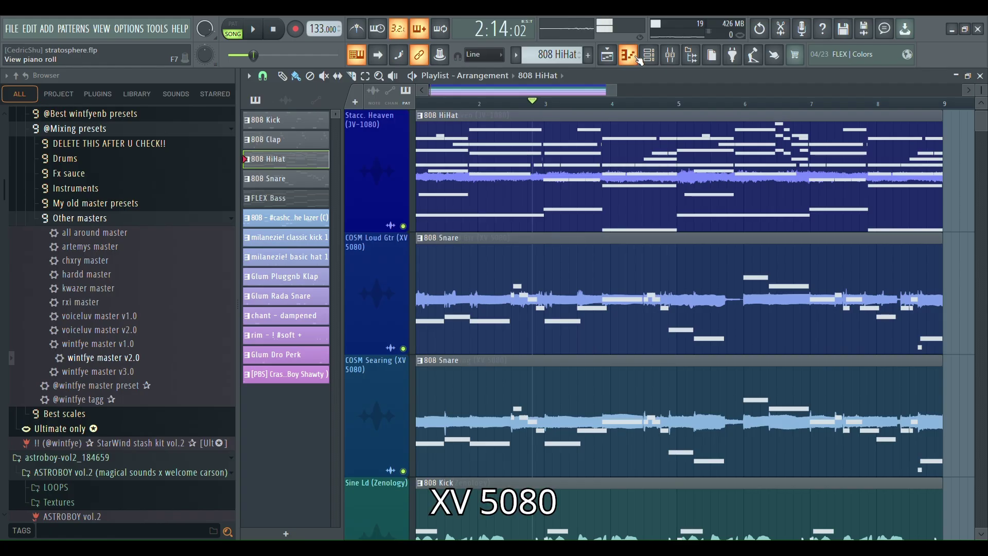
double_click(556, 268)
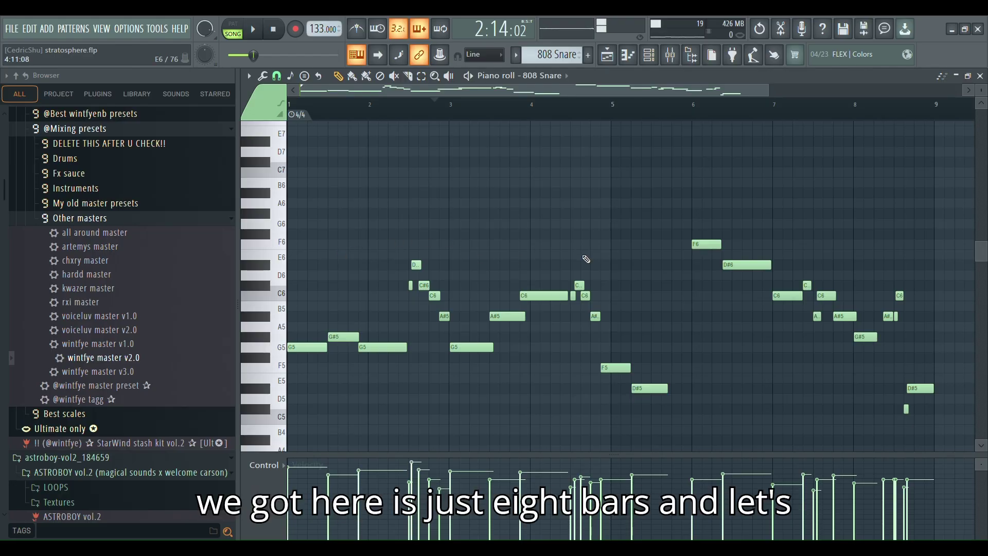
Step: Isolate Insert 3 in the mixer and play the 808 Snare pattern on its own while following its notes in the piano roll
click(670, 55)
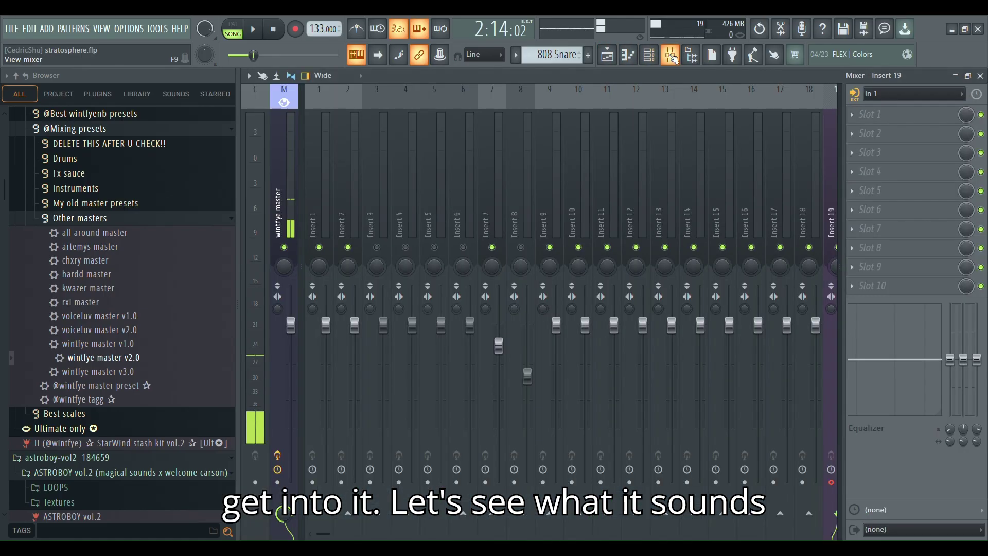
click(376, 247)
key(space)
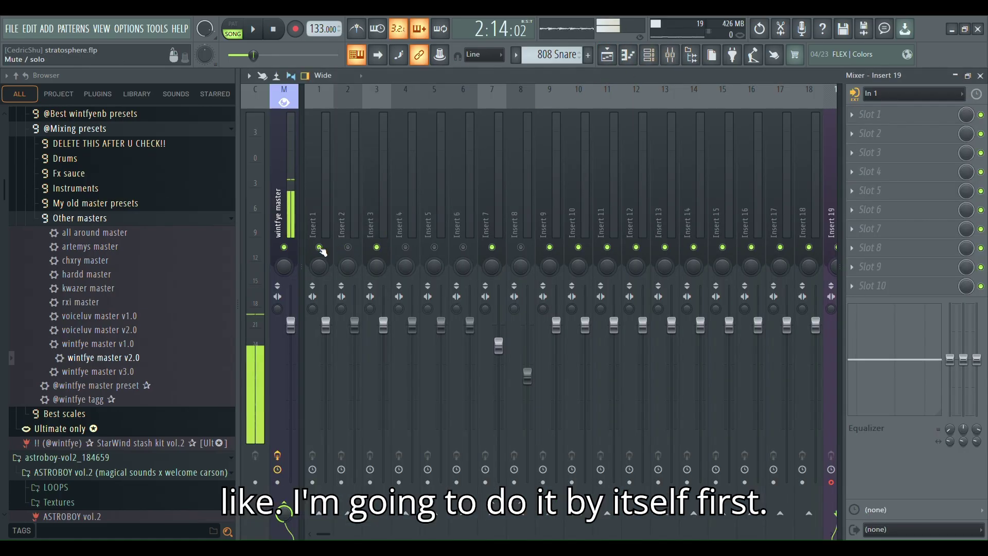
key(F5)
key(F7)
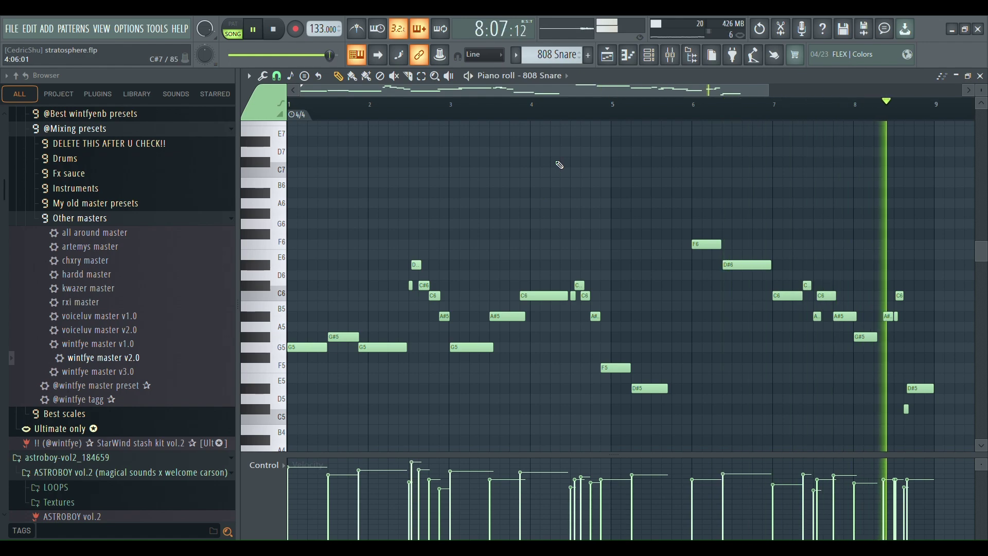
key(space)
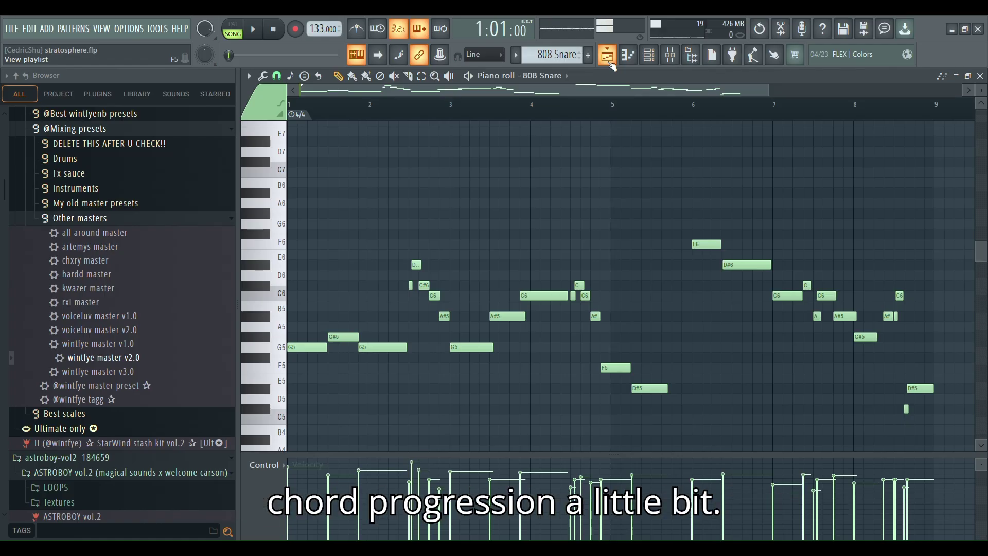
Step: Unmute Insert 1 and play it with the Insert 3 guitar lead twice from bar 1, following the 808 Snare notes in the piano roll
click(670, 54)
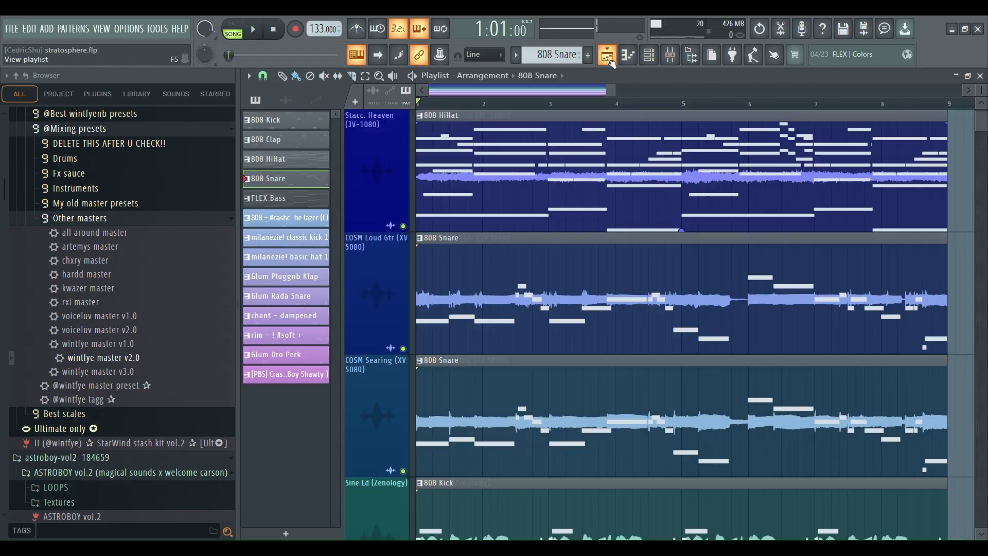
click(649, 55)
key(space)
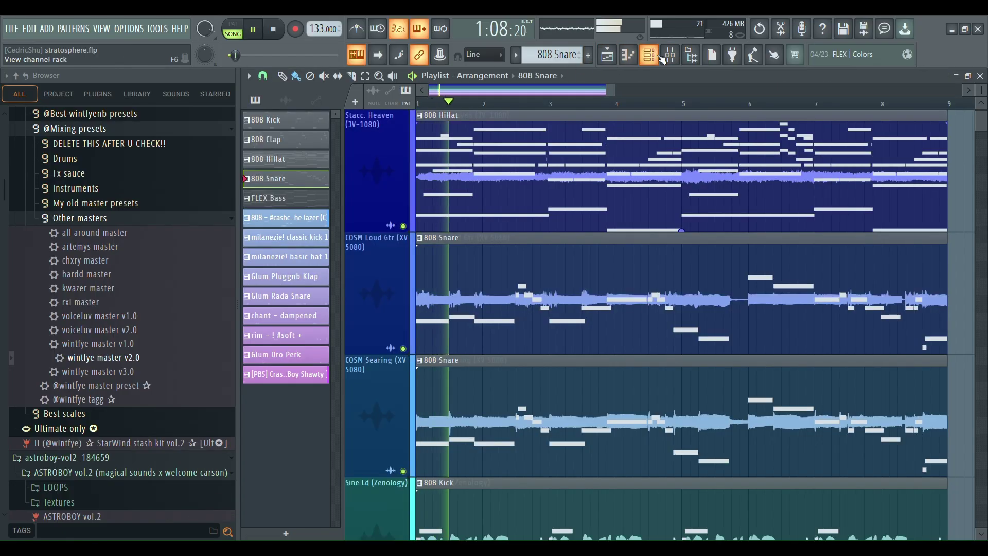
click(669, 55)
click(628, 54)
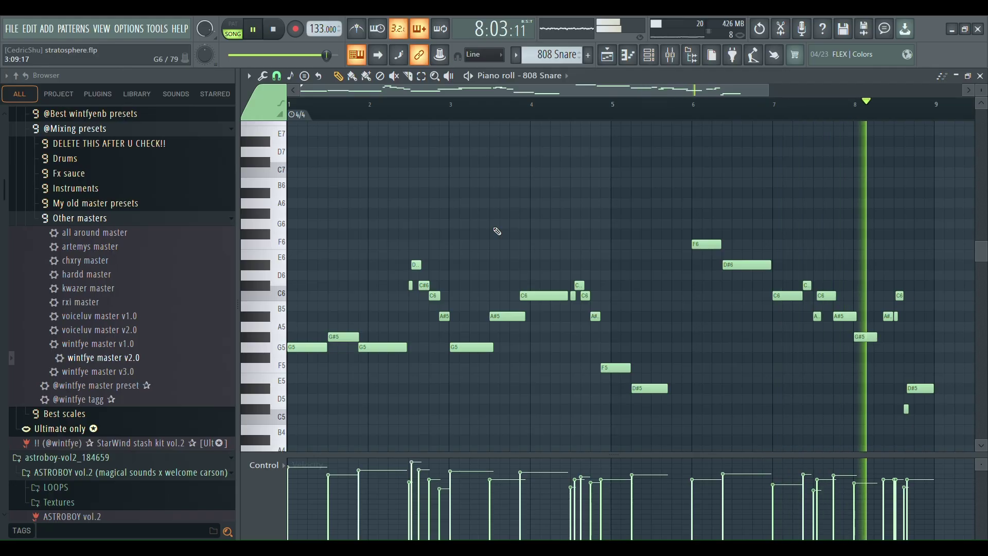
key(space)
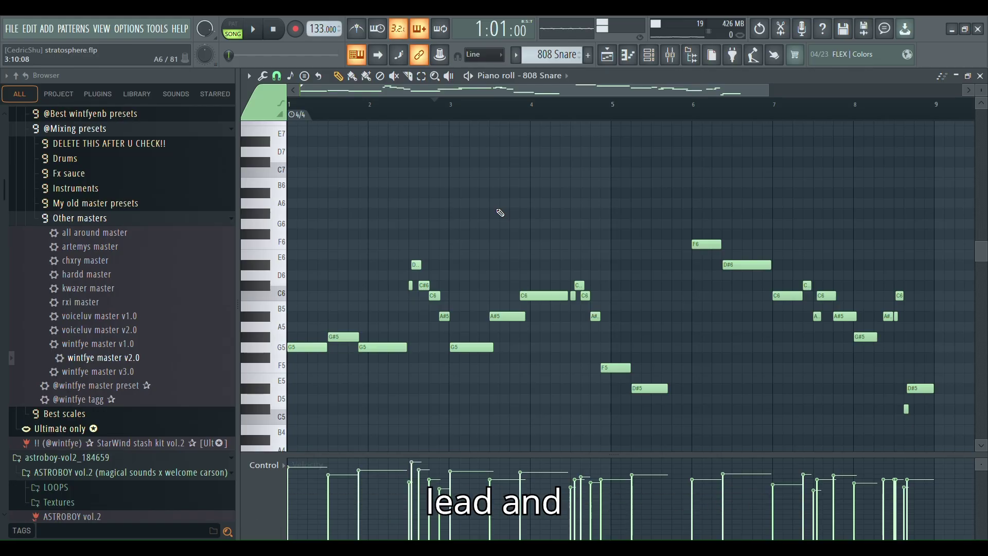
key(space)
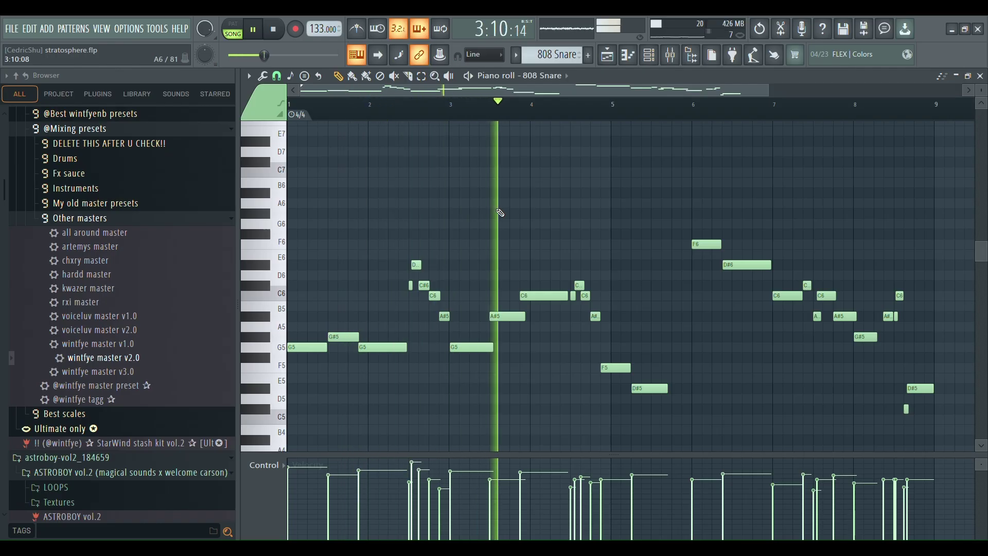
key(space)
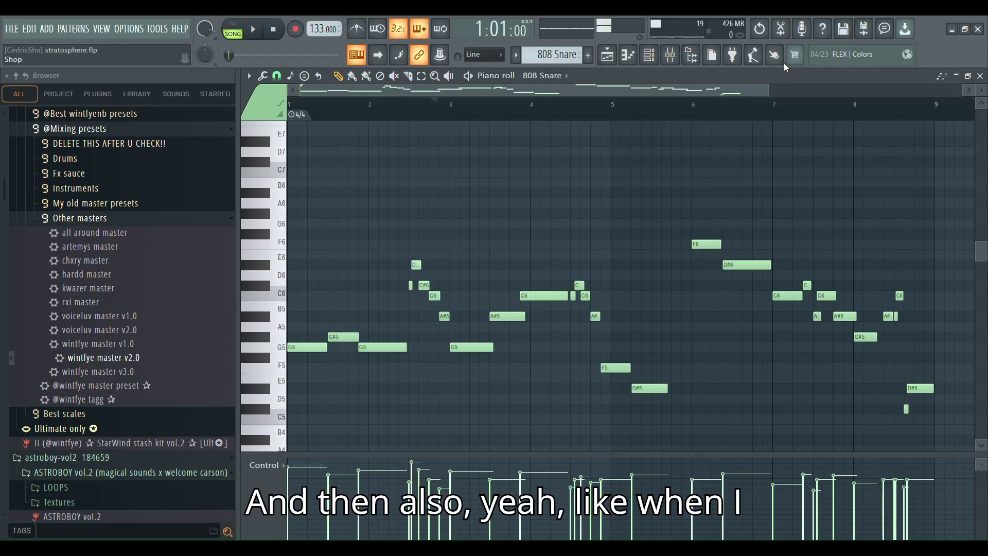
Step: Zoom in on bars 1 to 4 of the 808 Snare pattern and play the melody turn before bar 3 from 2:05:13
drag(774, 92, 516, 177)
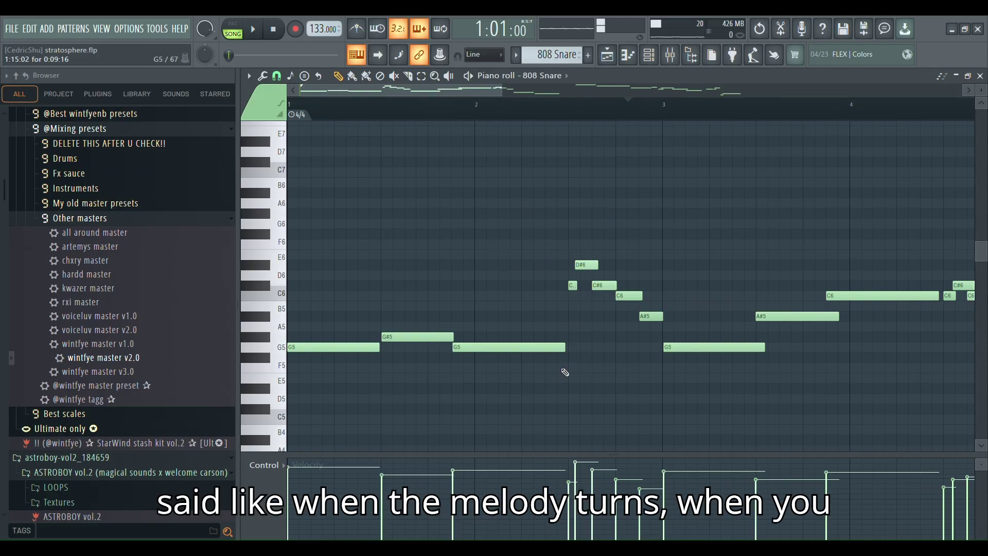
click(533, 114)
key(space)
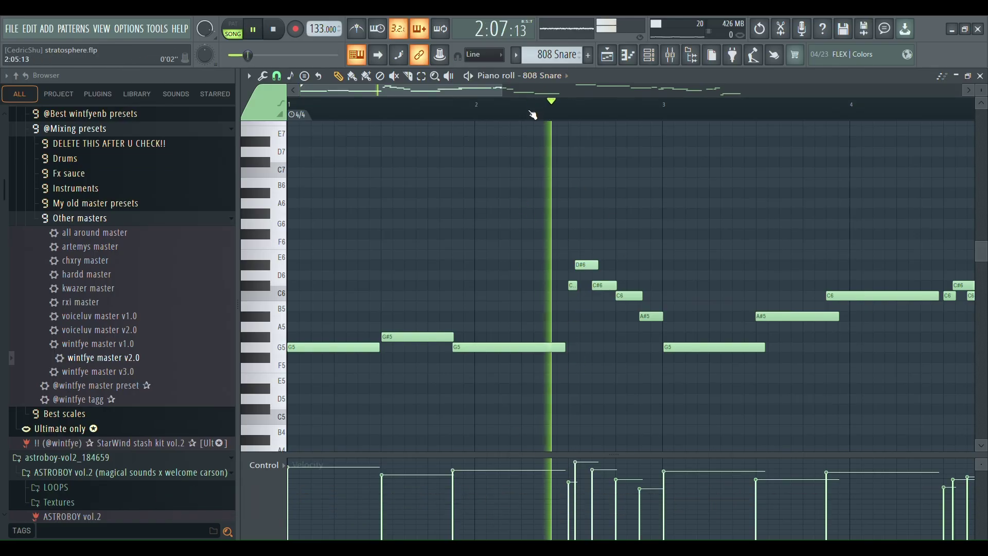
key(space)
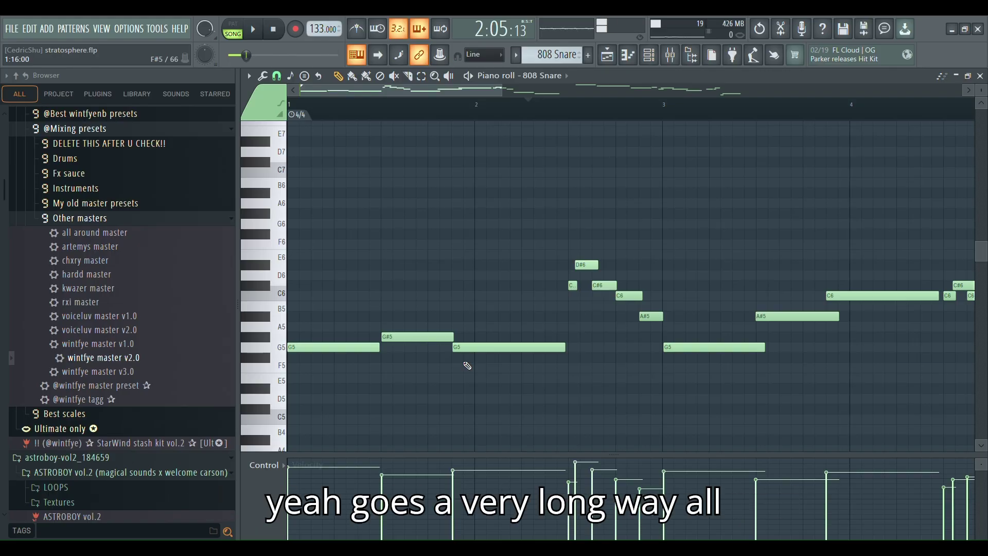
Step: Return to the playlist, examine the layered COSM Searing track below COSM Loud Gtr, and check the mixer
key(F9)
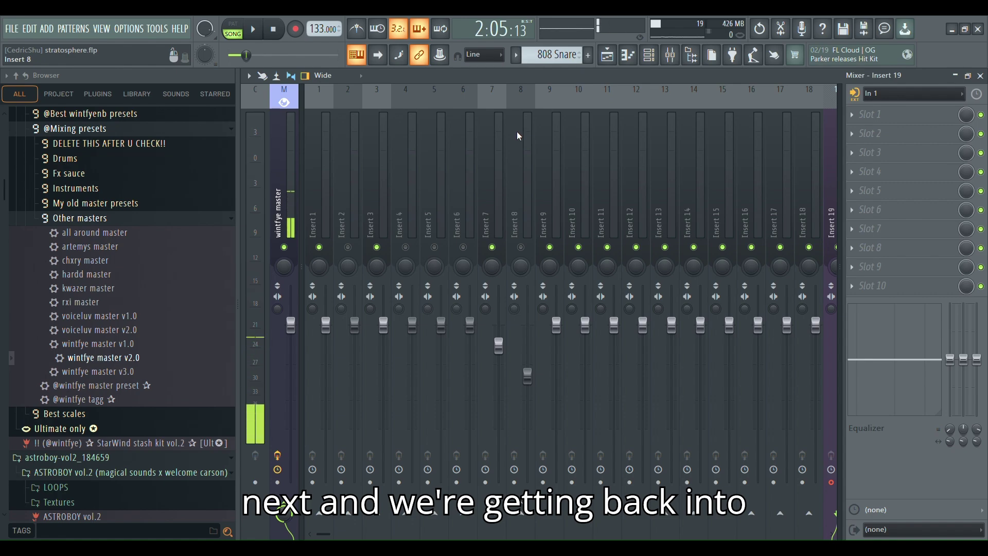
click(607, 55)
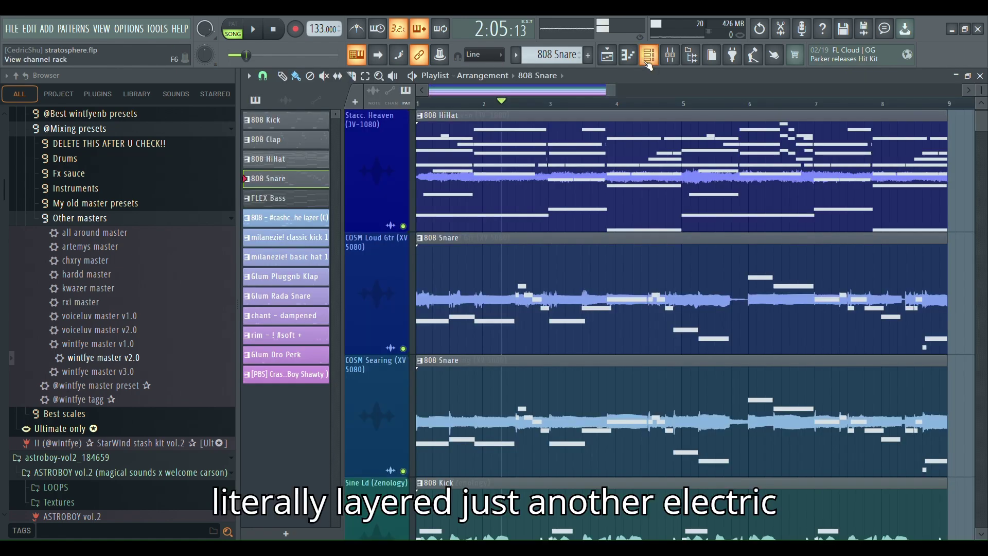
scroll(463, 344, down, 2)
scroll(463, 344, up, 3)
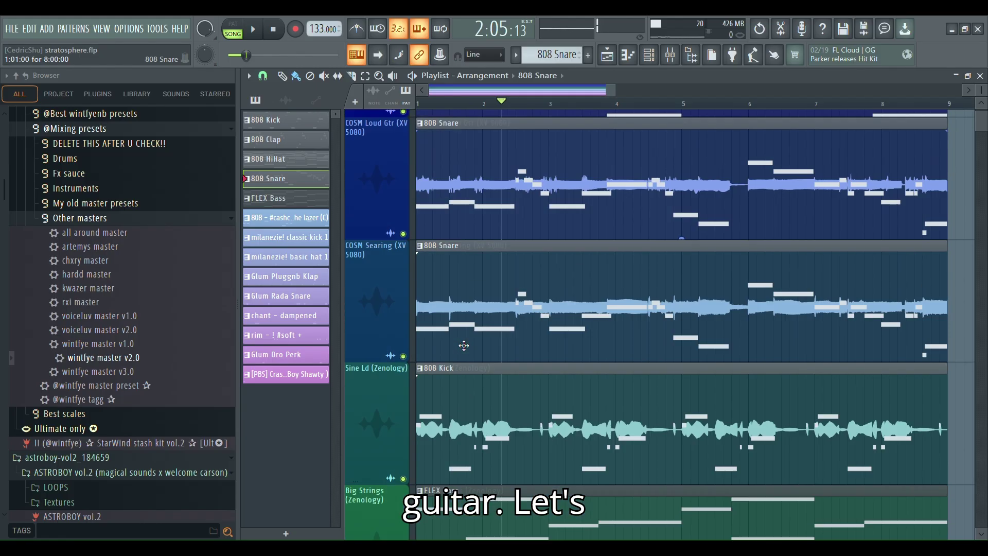
click(609, 55)
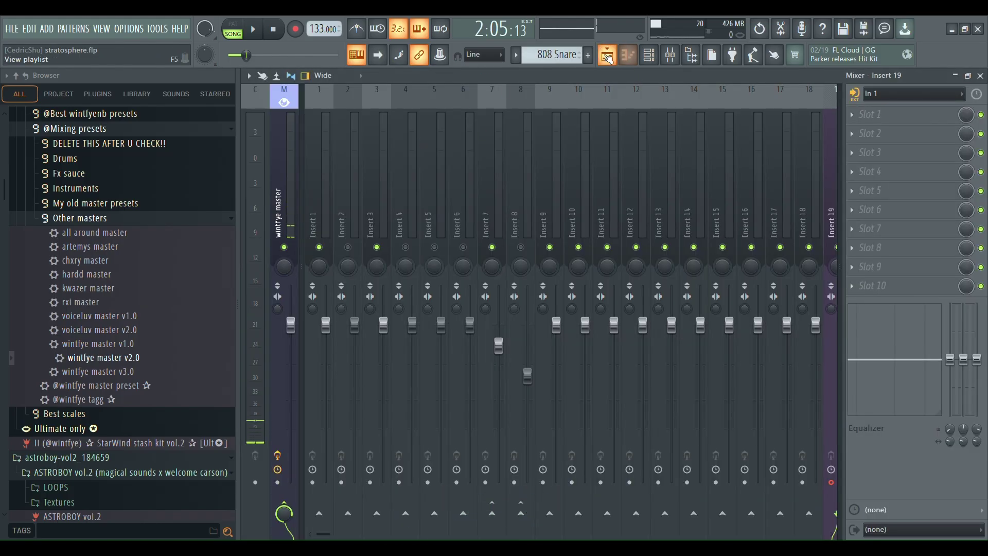
Step: Check the COSM Loud Gtr and COSM Searing layers in the playlist and return to the mixer
click(609, 56)
click(285, 100)
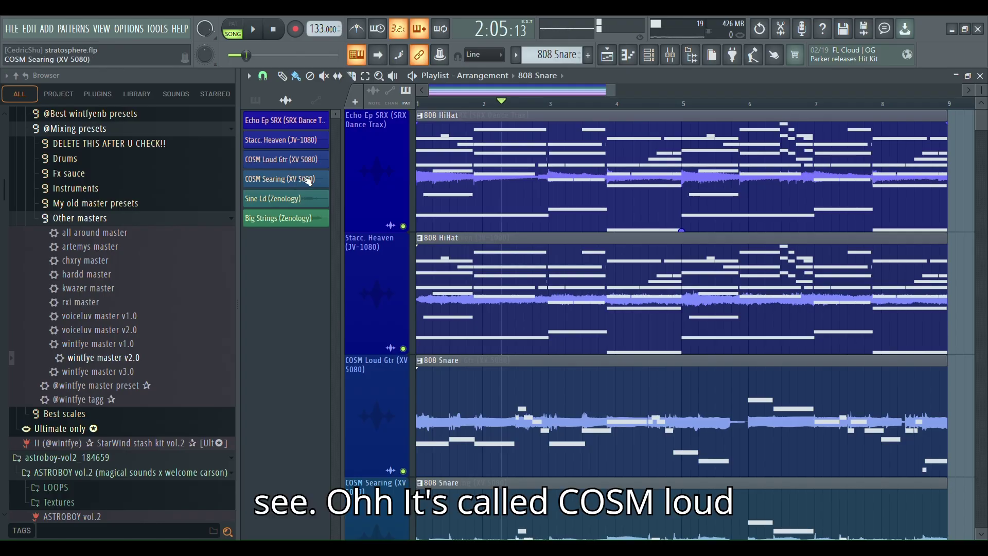
scroll(443, 348, down, 2)
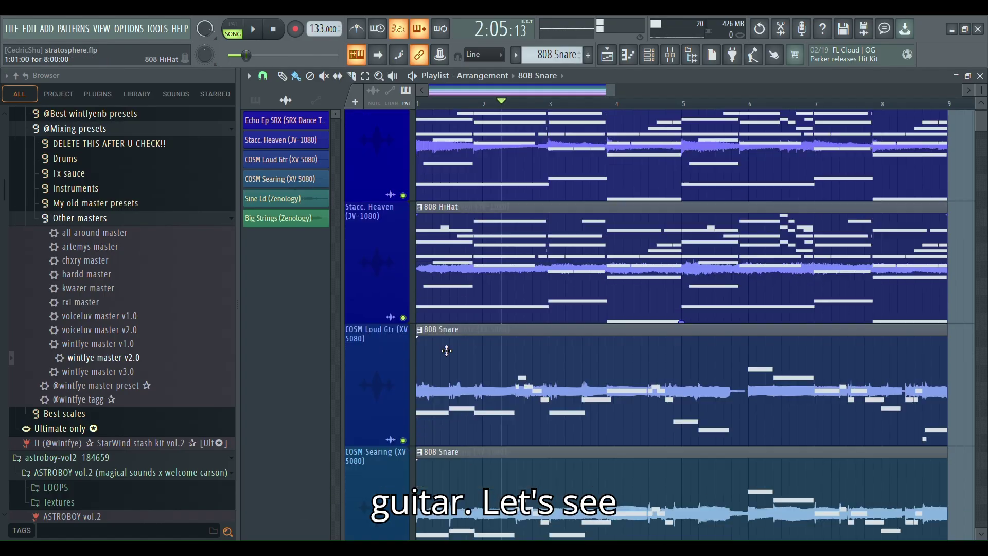
click(673, 59)
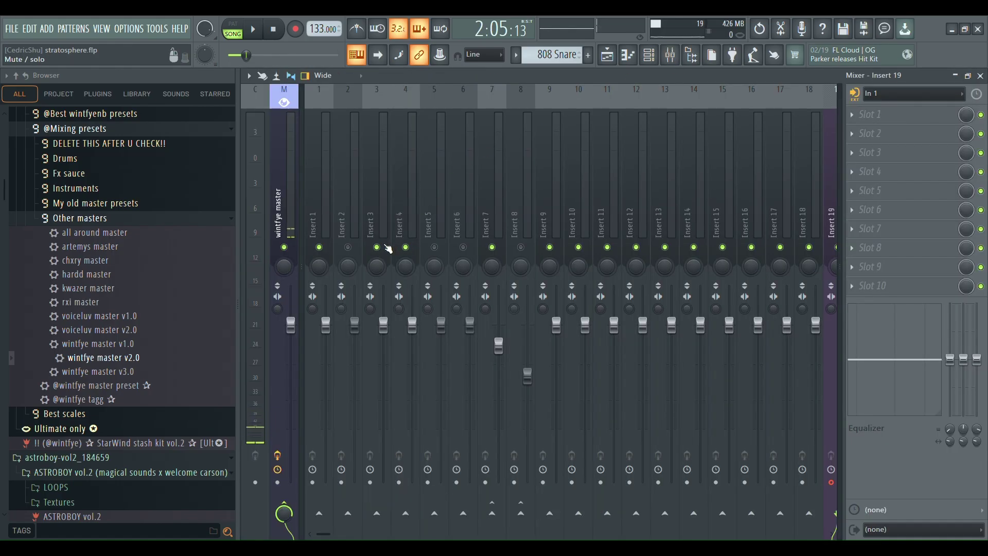
Step: Mute Insert 1 and play the Insert 4 guitar layer with the 808 Snare notes, switching Insert 3 on and off to compare
click(318, 247)
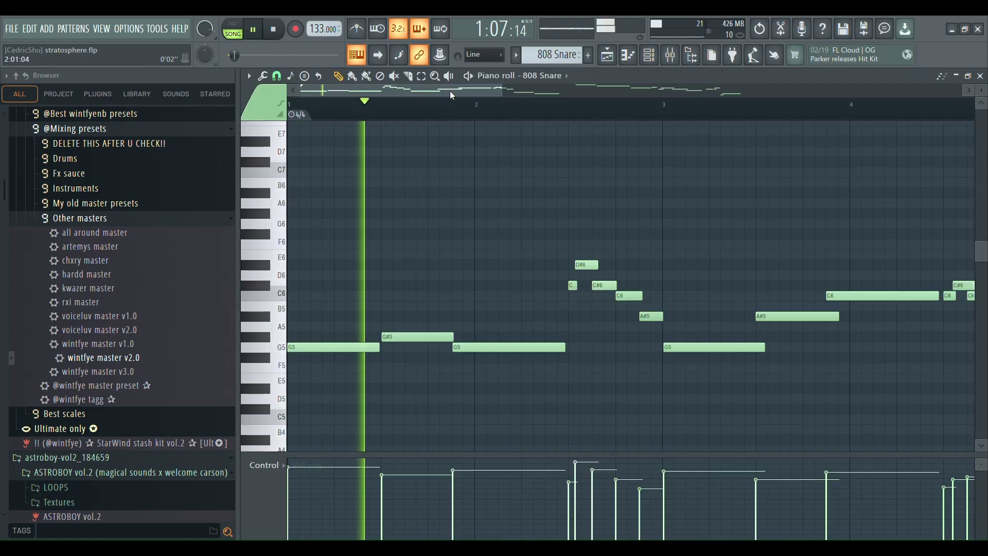
drag(451, 92, 516, 95)
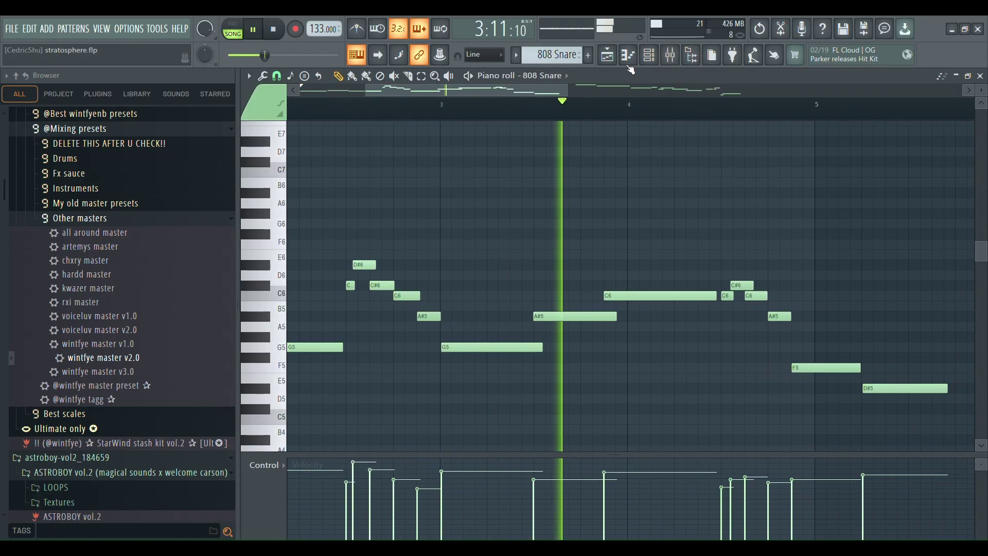
click(668, 61)
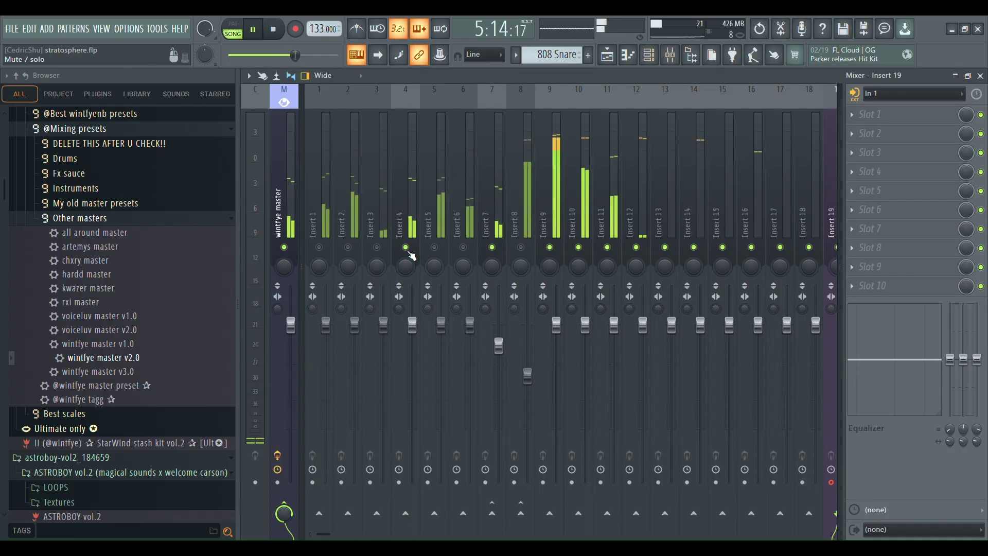
click(379, 249)
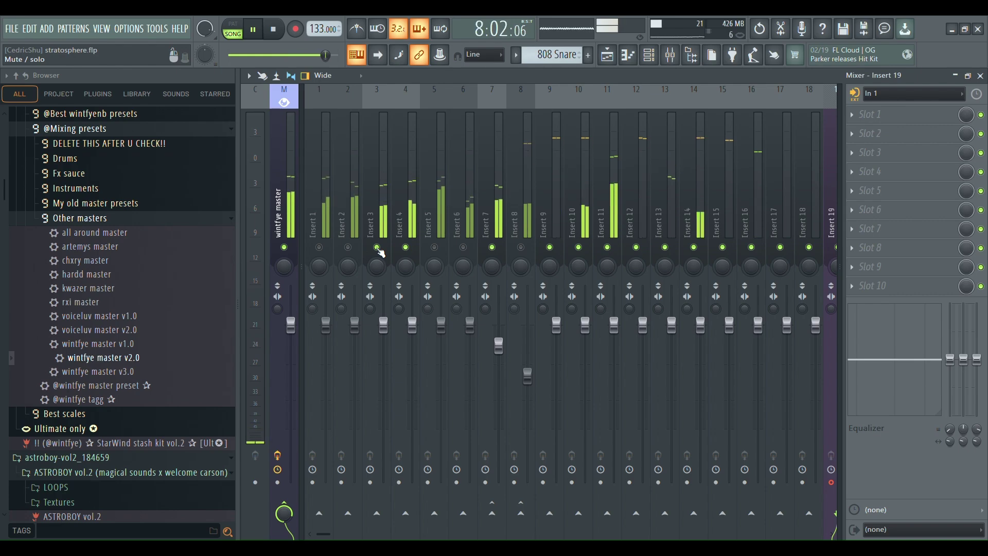
click(378, 249)
key(space)
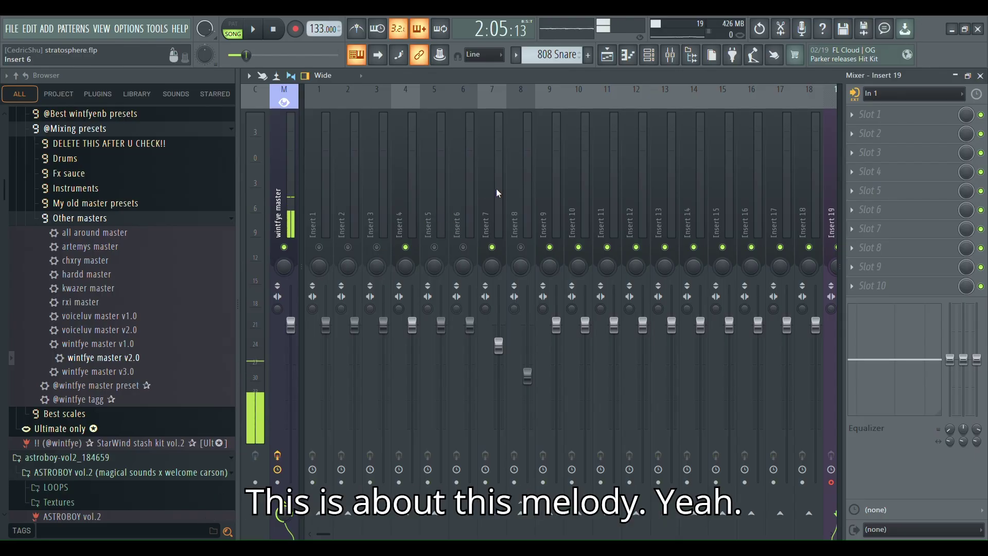
Step: Play the Insert 4 guitar layer from 2:05:13 while following the COSM Searing track in the playlist
click(608, 58)
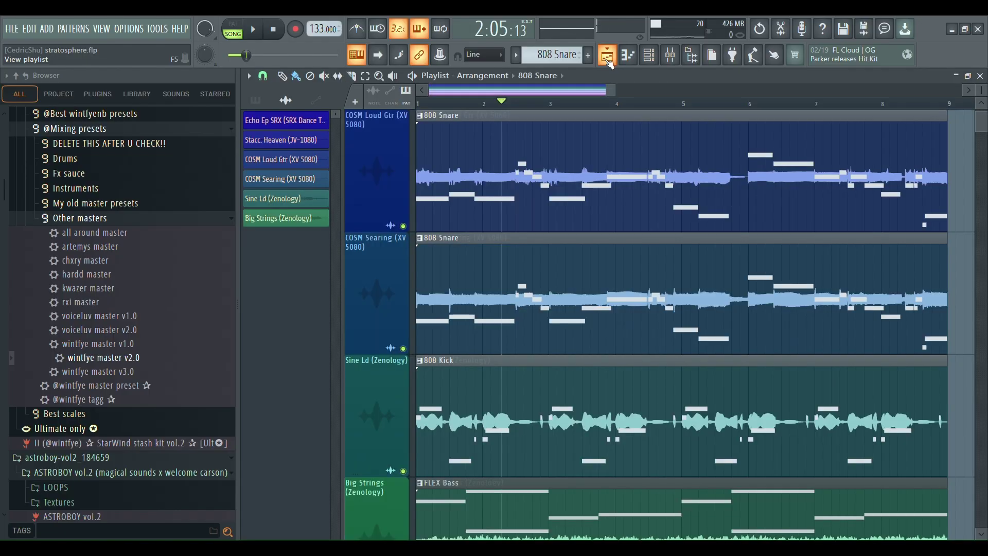
key(space)
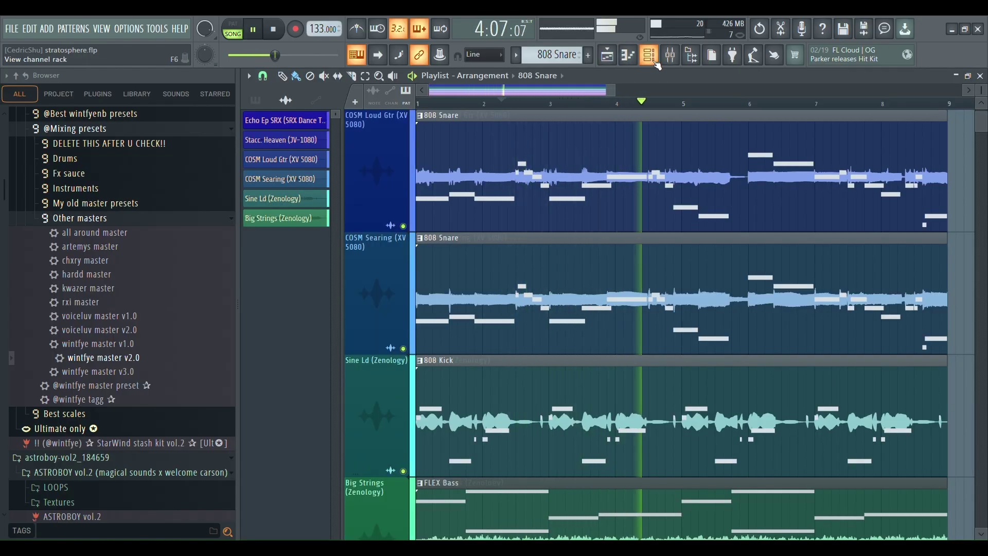
key(space)
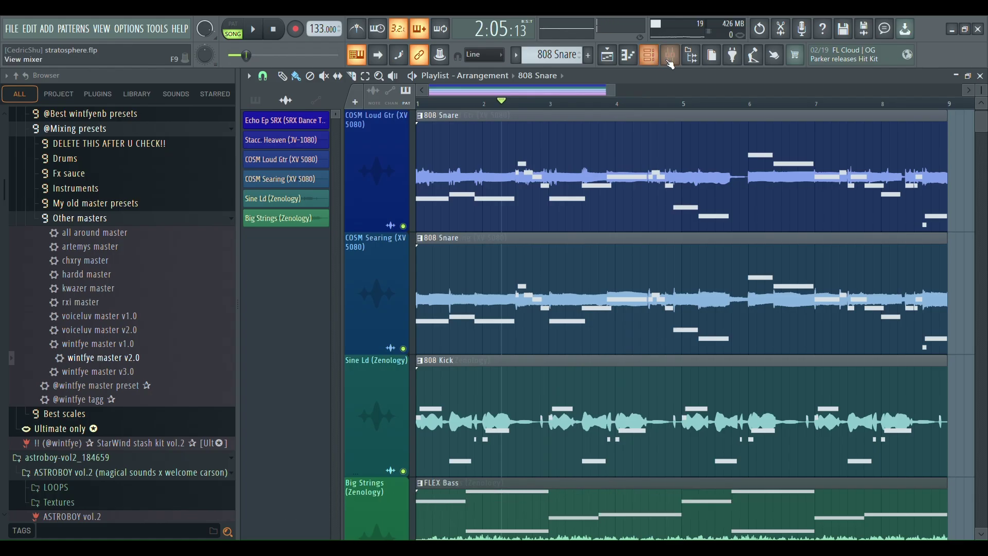
Step: Unmute Insert 3 in the mixer and play both guitar layers together from 2:05:13
click(650, 57)
click(377, 248)
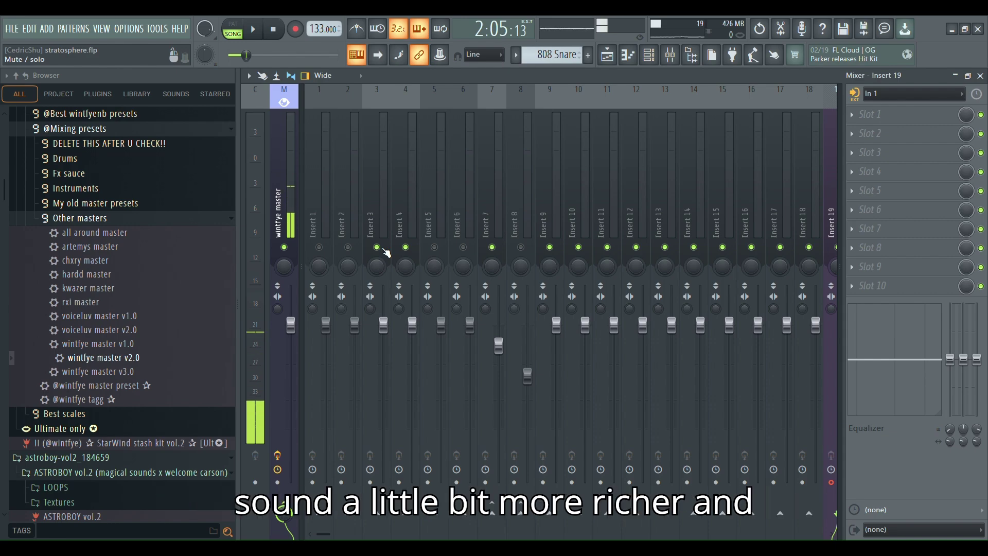
key(space)
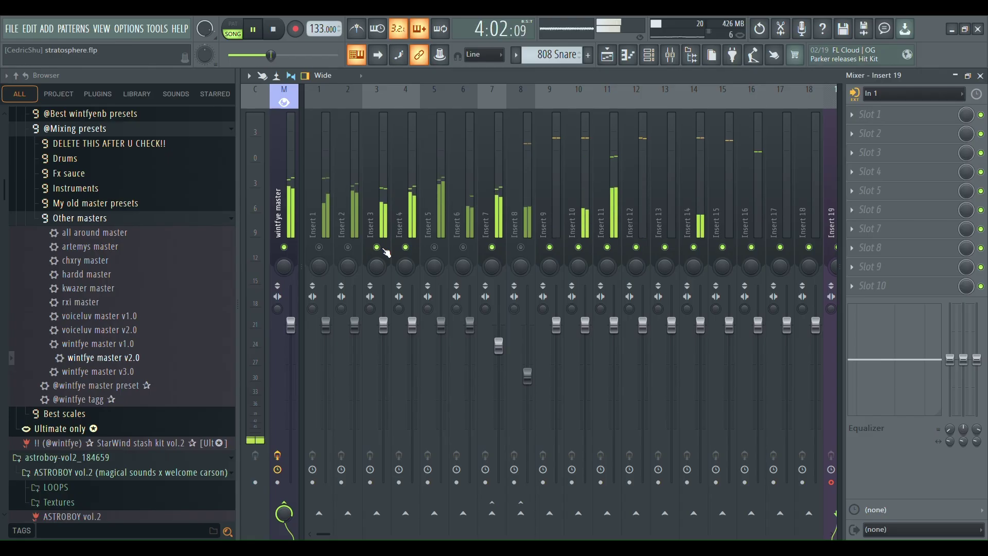
key(space)
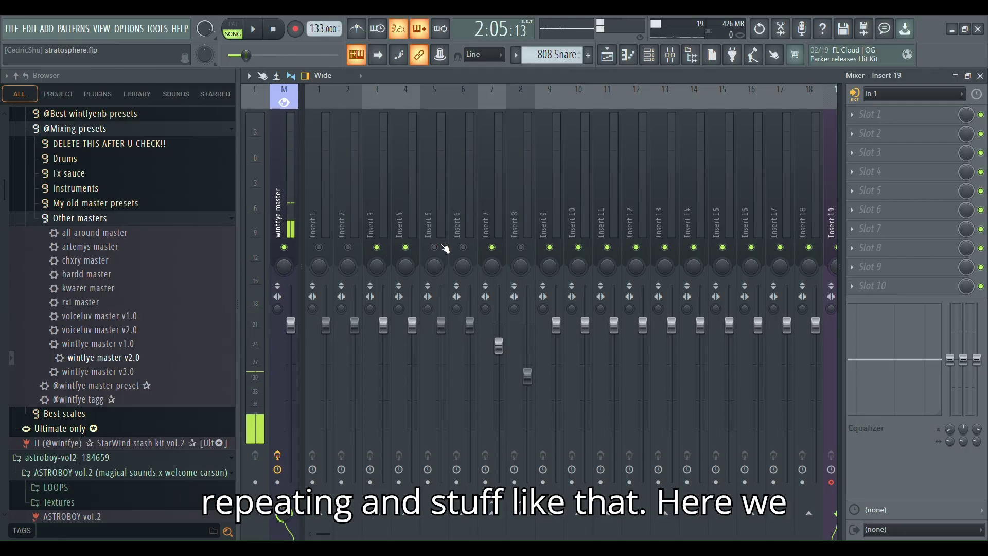
Step: Mute Inserts 3 and 4 in the mixer and unmute Inserts 5 and 1
click(376, 247)
click(404, 249)
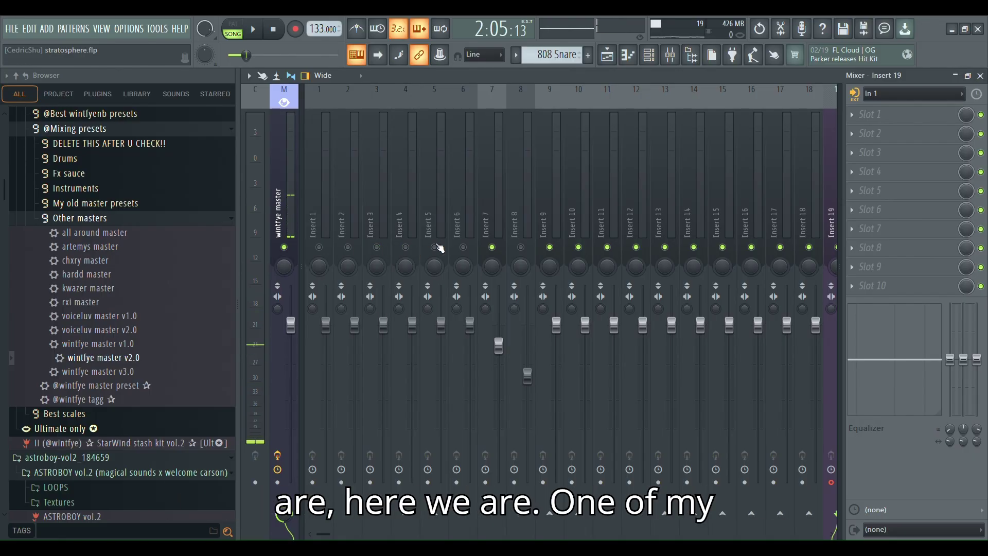
click(435, 248)
click(319, 248)
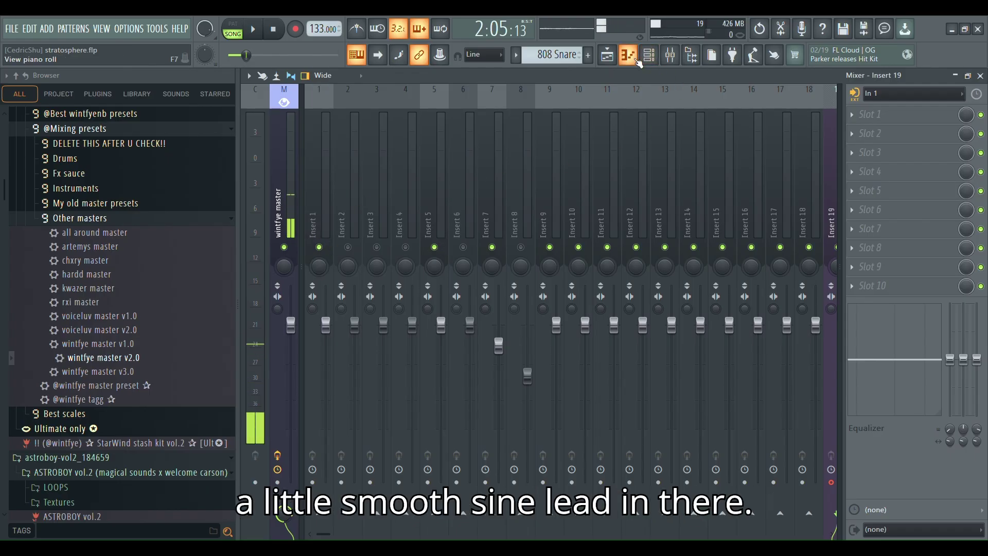
Step: Locate the sine lead in the playlist and select the Sine Ld (Zenology) audio clip
click(638, 62)
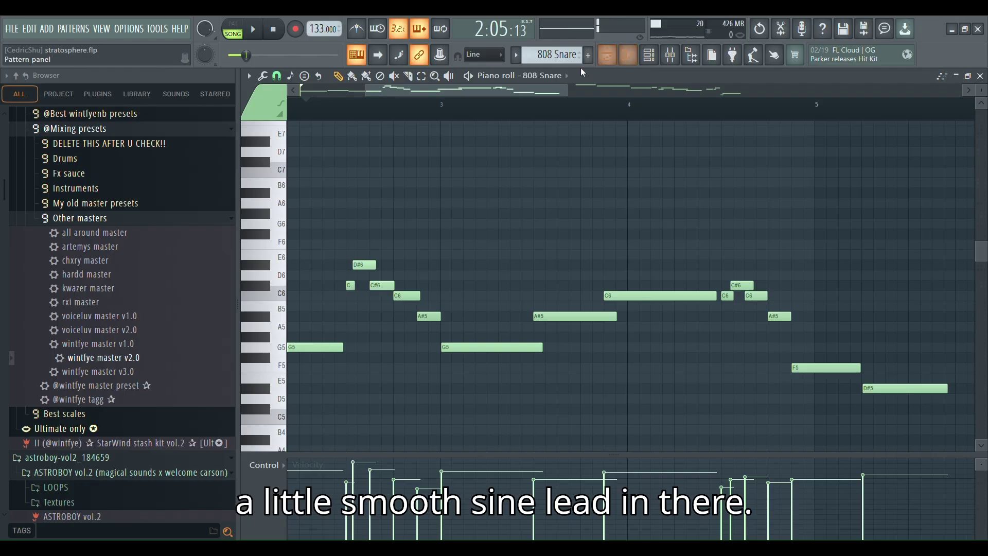
click(612, 57)
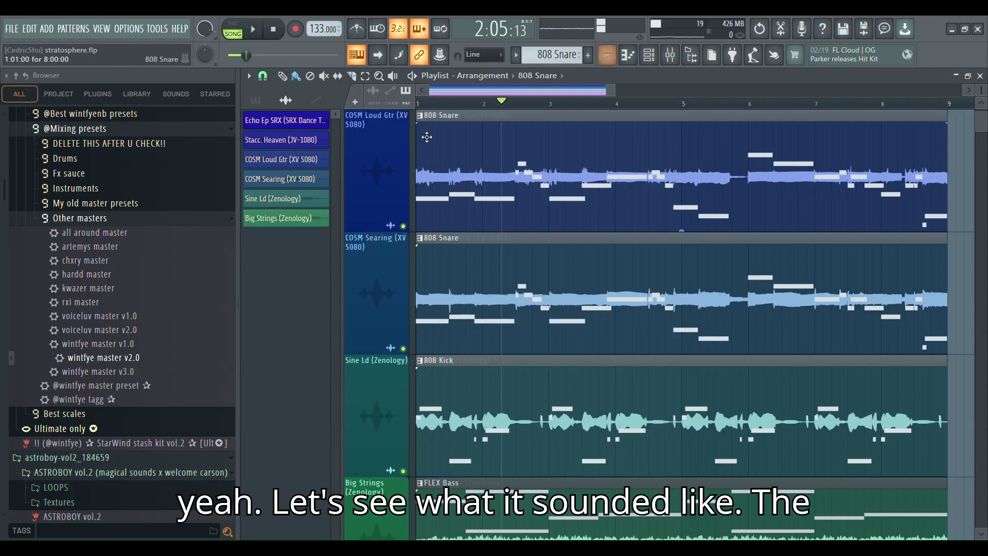
click(296, 204)
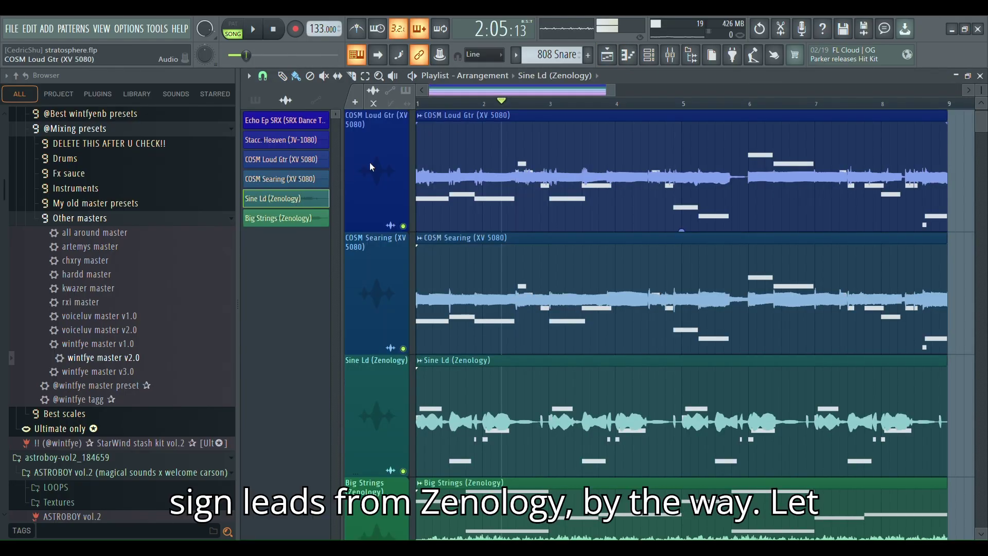
Step: Play the sine lead while following the 808 Kick pattern's notes across all eight bars in the piano roll
click(650, 59)
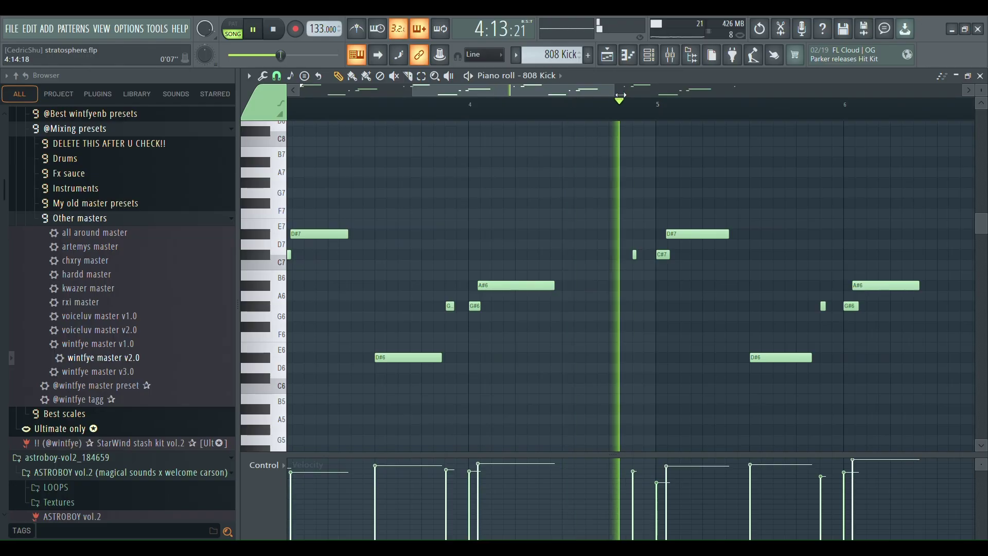
drag(613, 91, 772, 128)
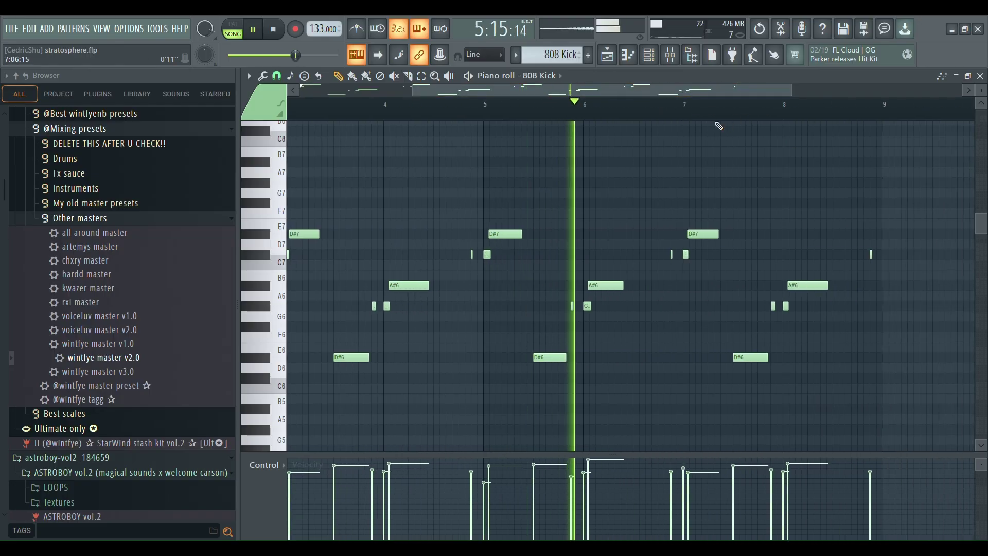
drag(413, 90, 261, 118)
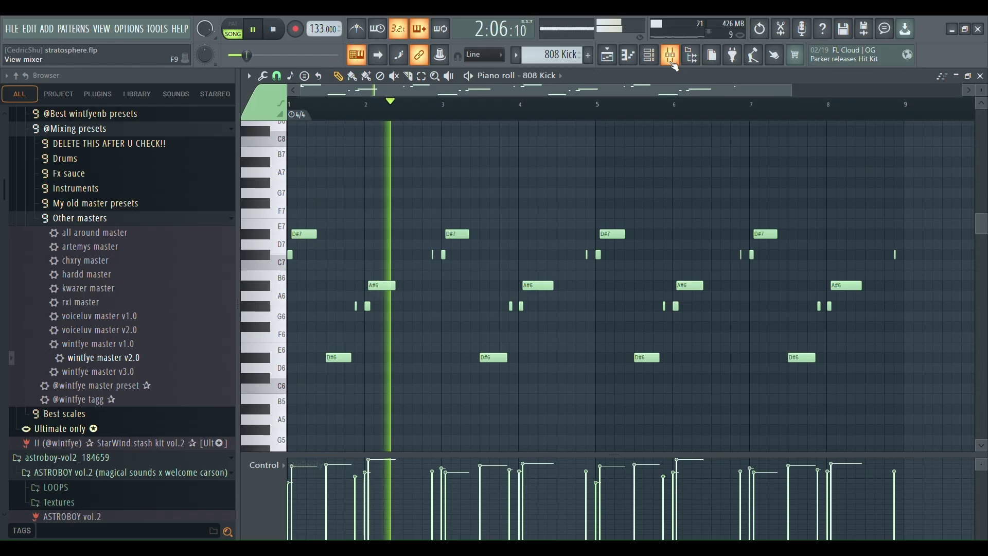
key(space)
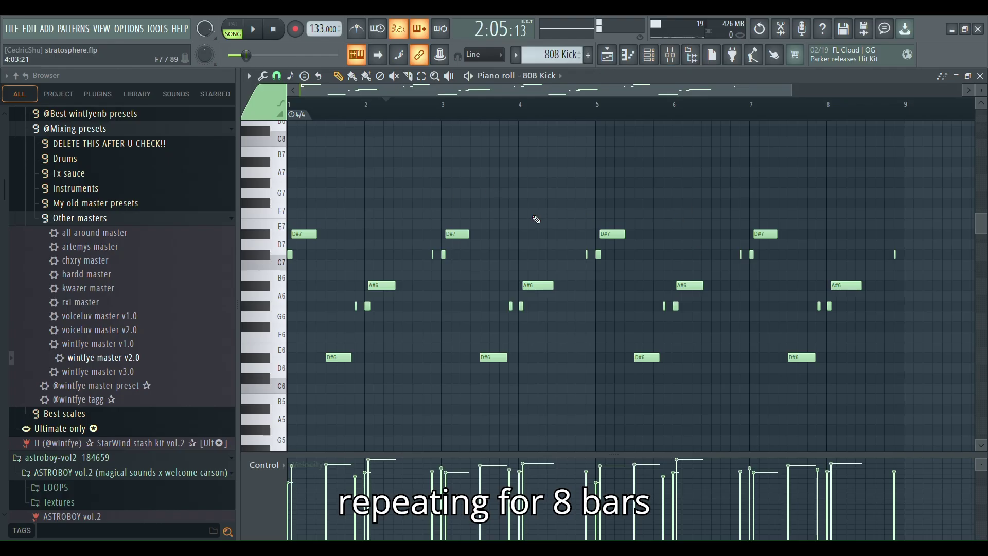
Step: Unmute Inserts 1 to 4 in the mixer and play them together with the Insert 5 sine lead from 2:05:13
key(F9)
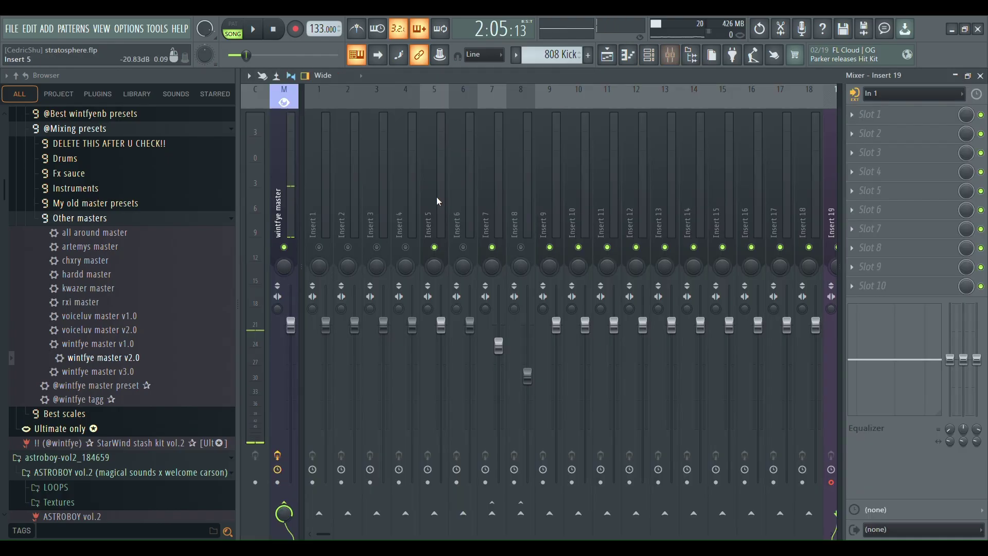
click(320, 247)
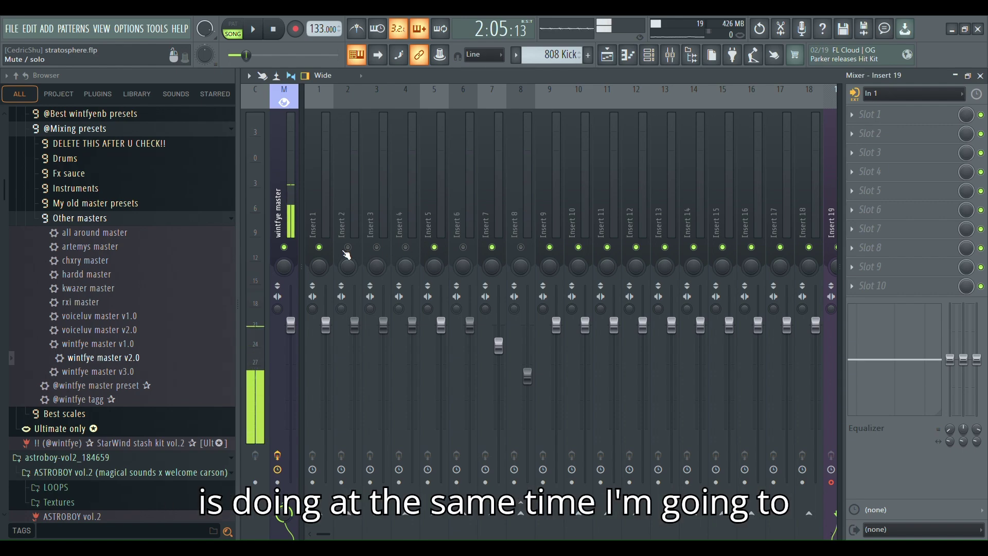
click(348, 247)
click(376, 247)
click(406, 247)
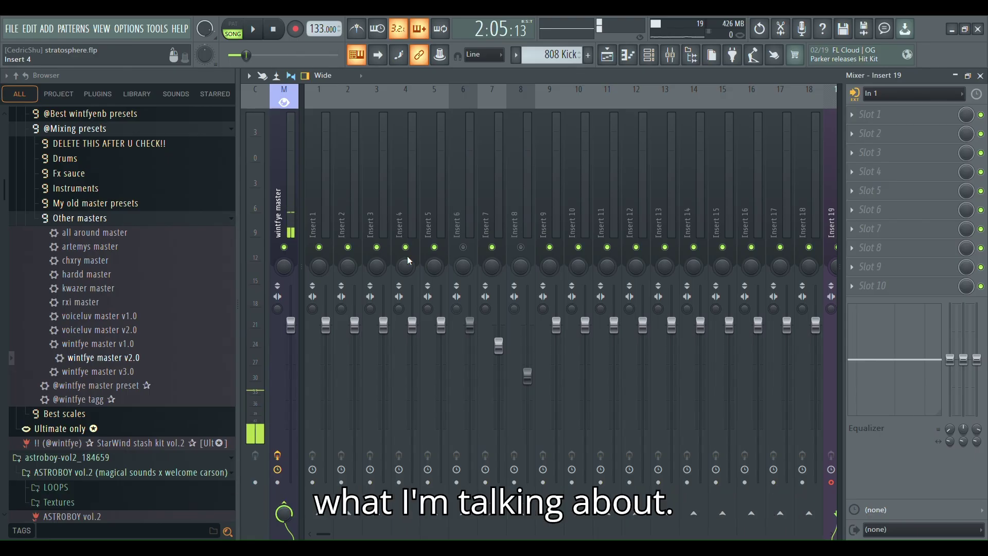
key(space)
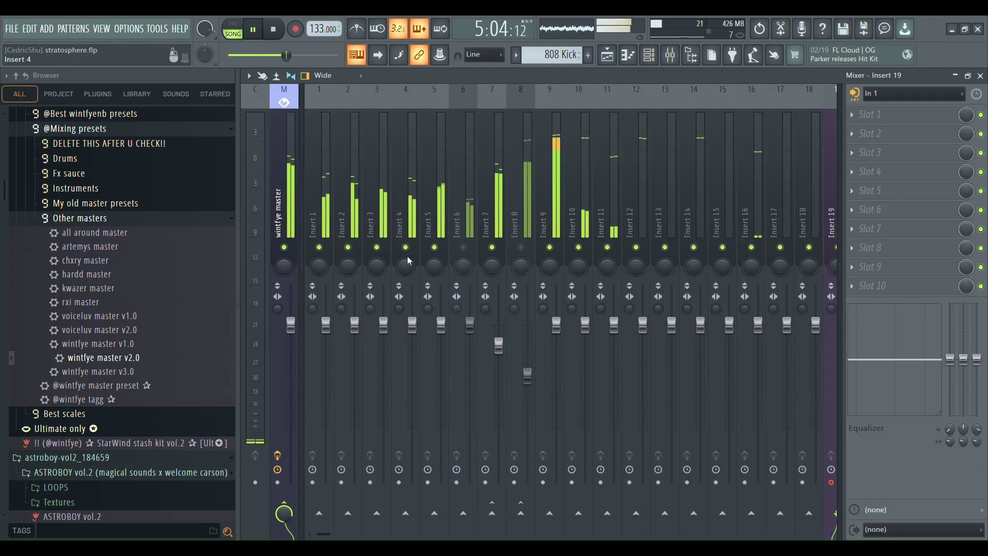
key(space)
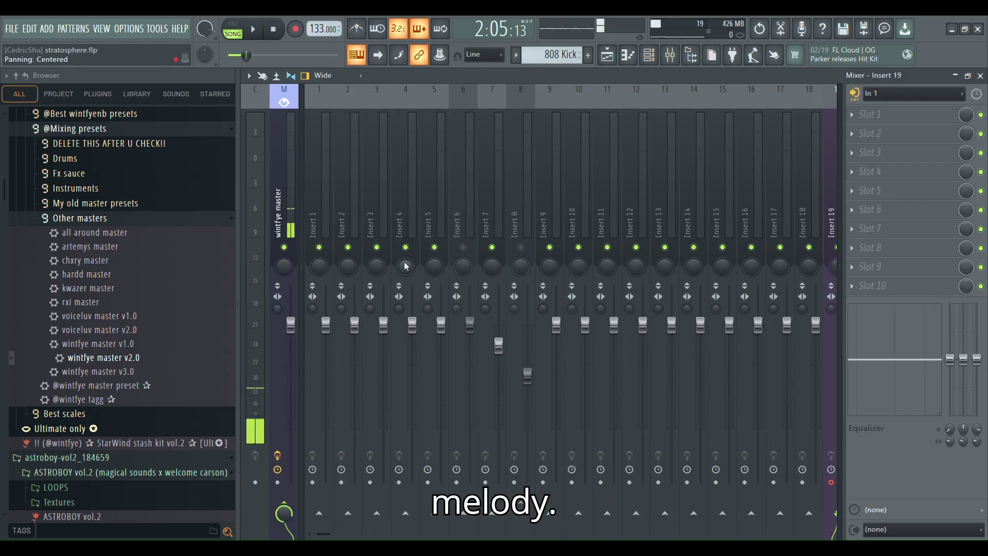
Step: Replay the beat from 2:05:13 and mute guitar Inserts 3 and 4 to hear the sine lead with Inserts 1 and 2
key(space)
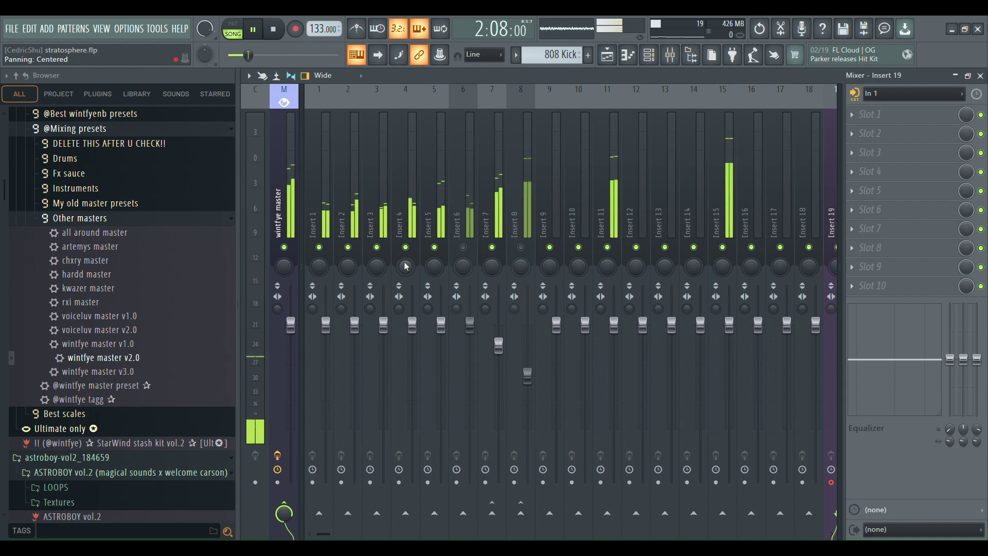
click(376, 248)
click(405, 247)
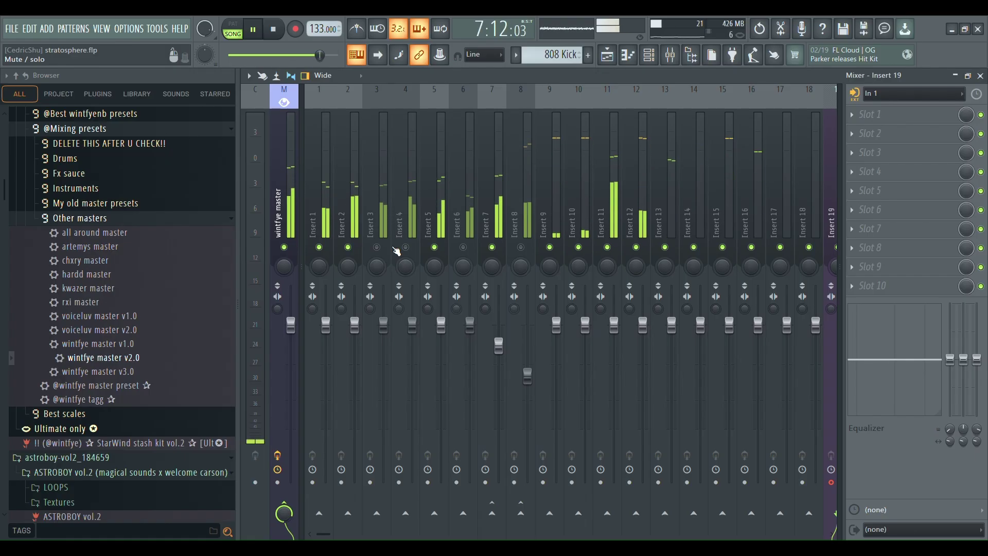
key(space)
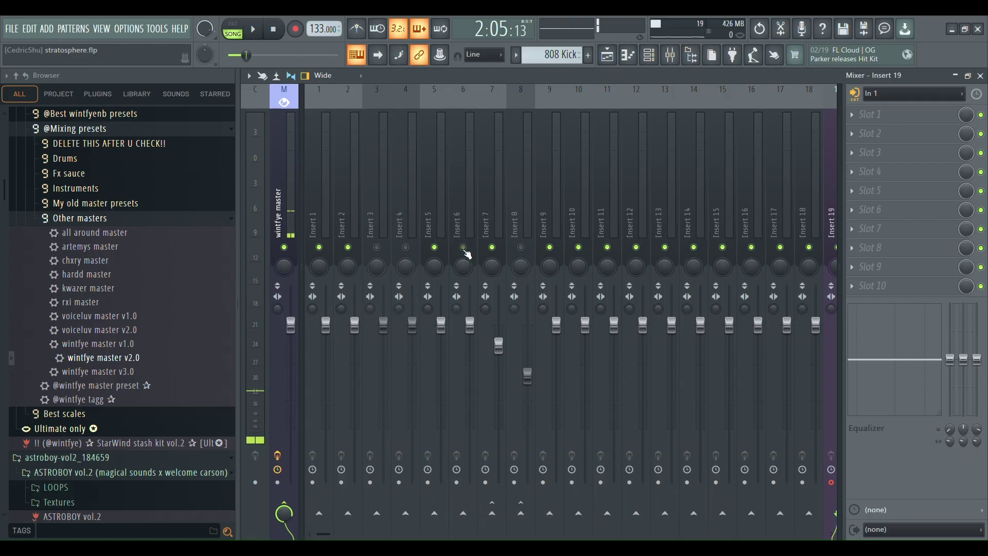
Step: Play the beat again, muting Inserts 2 and 1 to isolate the Insert 5 sine lead, and finish by muting Insert 5
key(space)
click(529, 250)
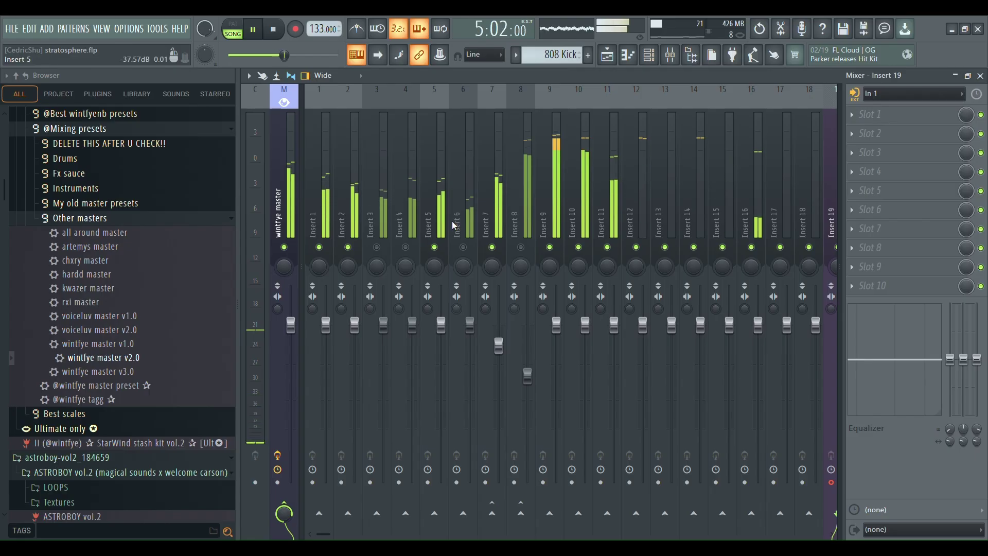
click(348, 248)
click(319, 248)
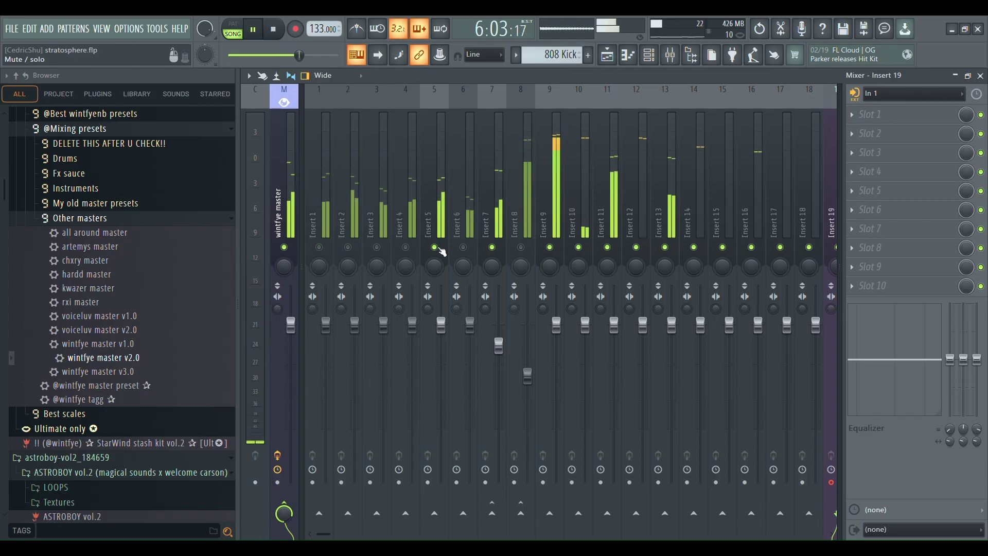
click(434, 247)
key(space)
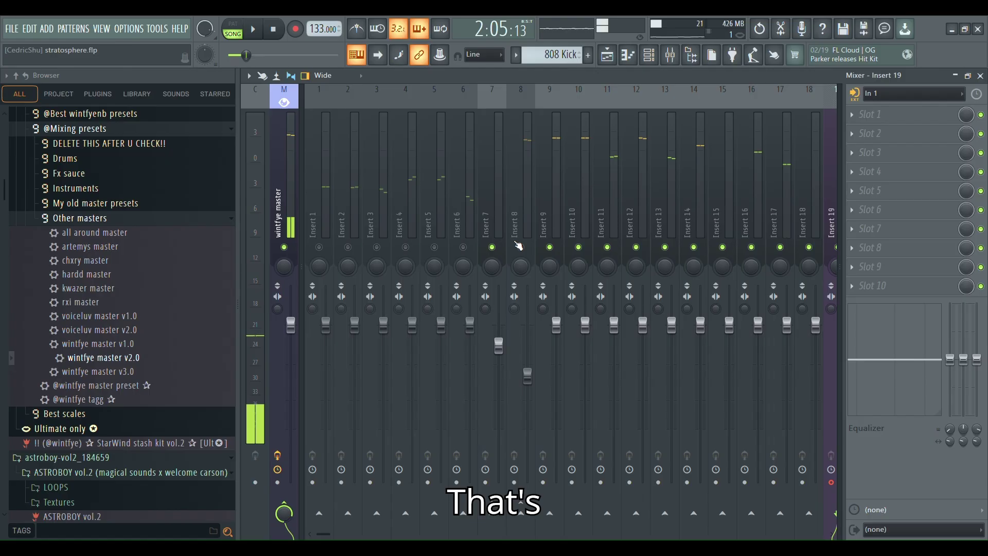
Step: Review the 808 Kick notes, check the order of the melody tracks in the playlist, and return to the mixer
click(628, 55)
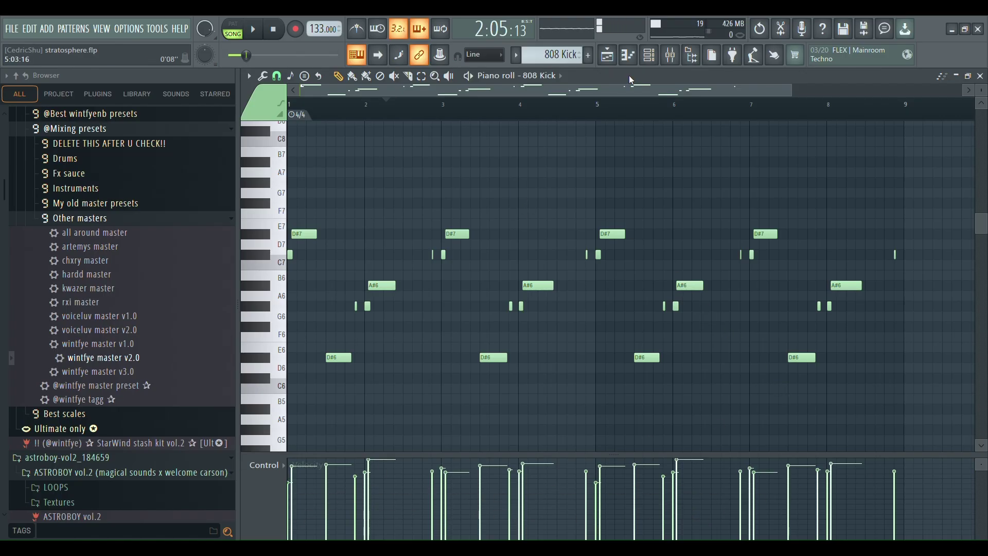
click(614, 58)
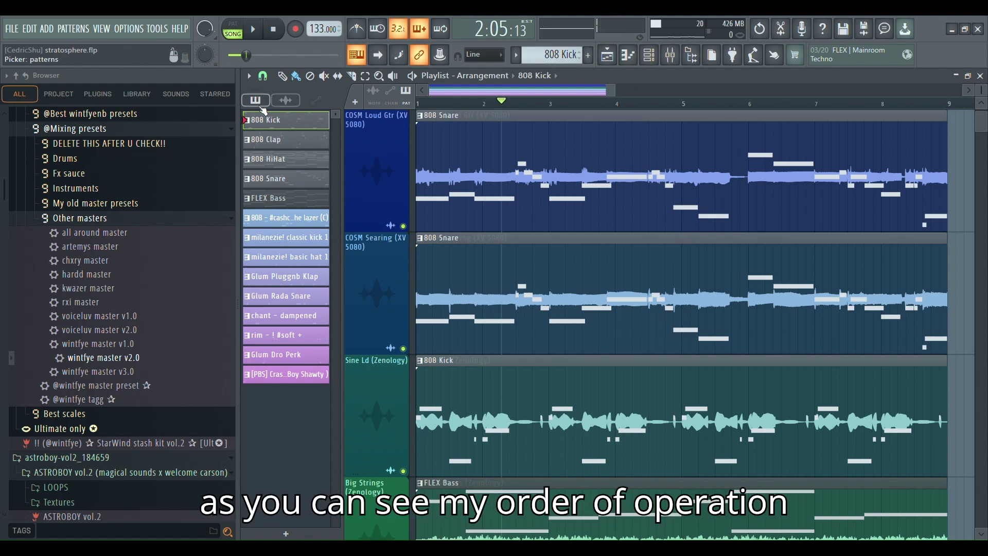
click(285, 100)
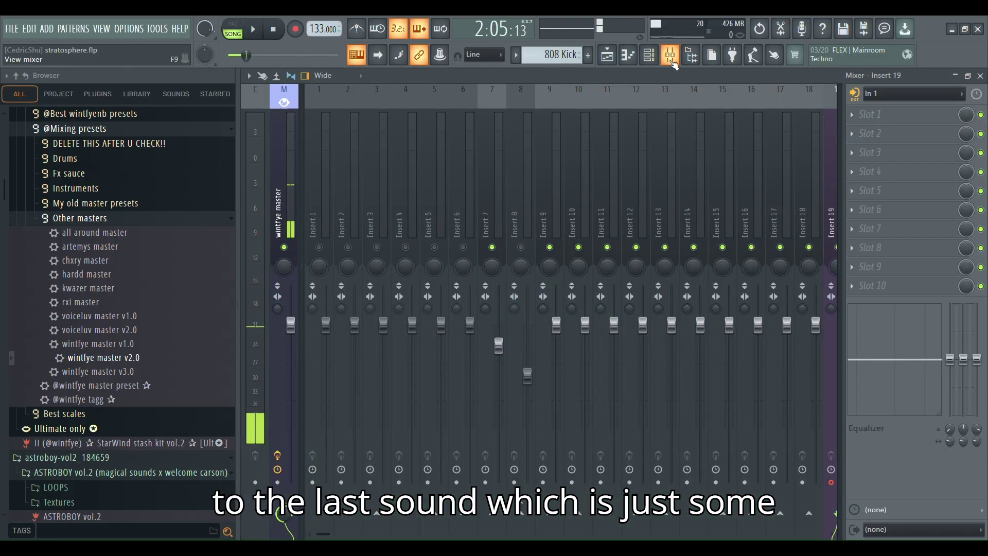
click(672, 58)
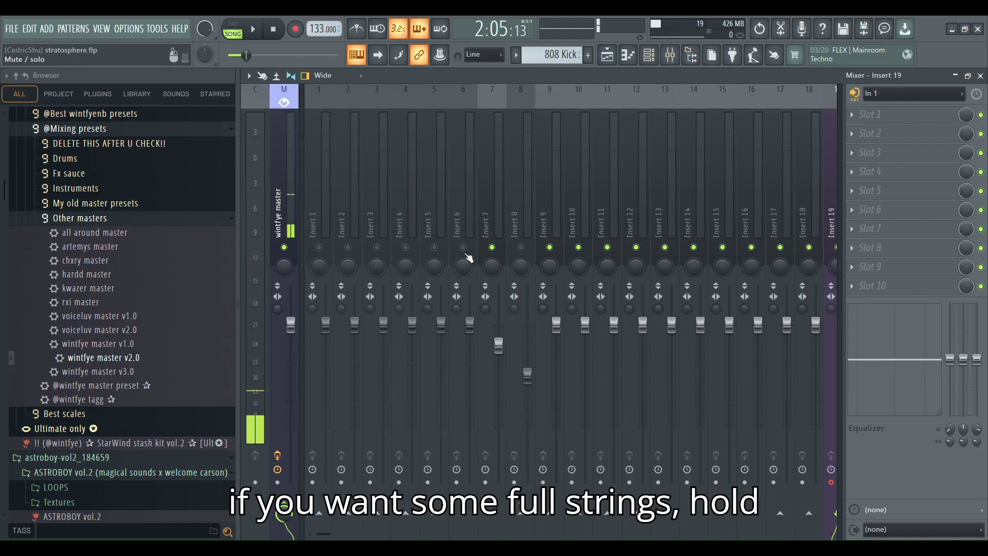
Step: Unmute Insert 6 and play the strings while following the FLEX Bass pattern's notes in the piano roll, stopping playback near bar 8
click(464, 247)
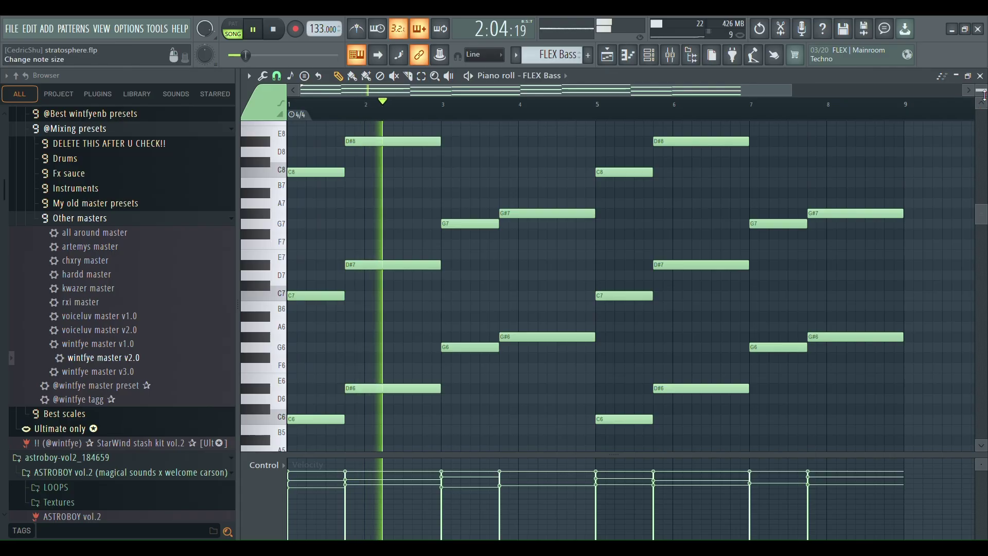
scroll(824, 171, down, 3)
scroll(824, 170, down, 2)
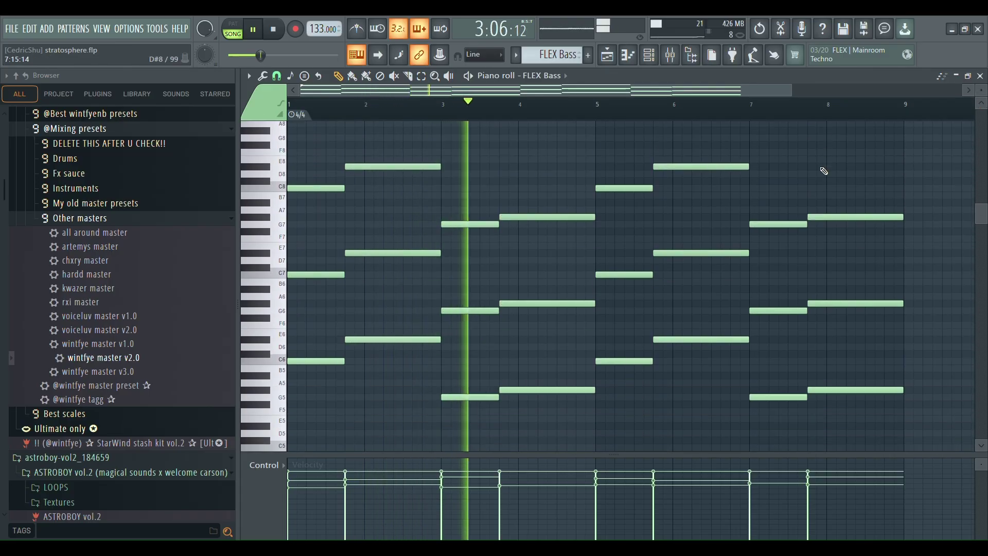
scroll(817, 172, up, 1)
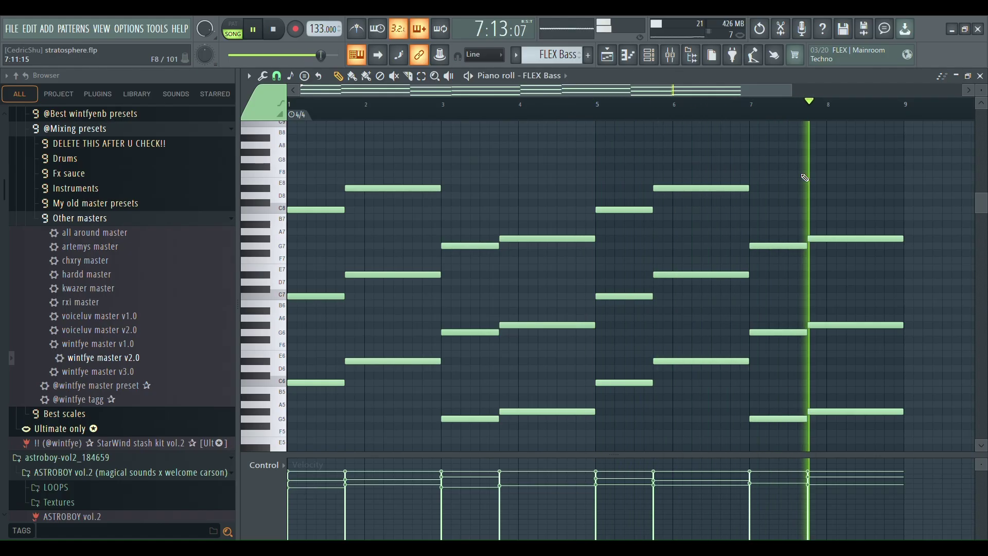
key(space)
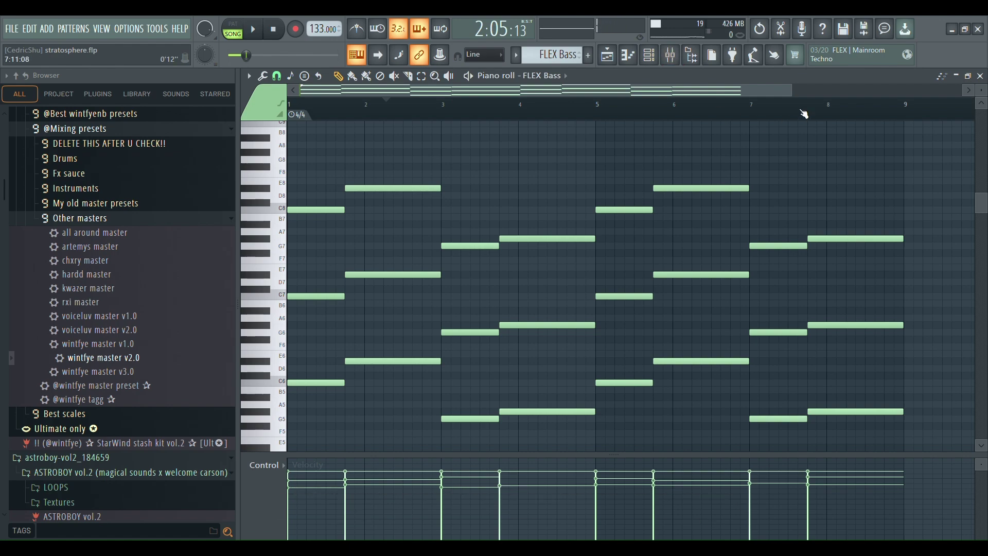
Step: Examine the stacked C and D# octave notes in the opening bars of the FLEX Bass pattern up close
drag(796, 97, 377, 218)
scroll(509, 252, down, 6)
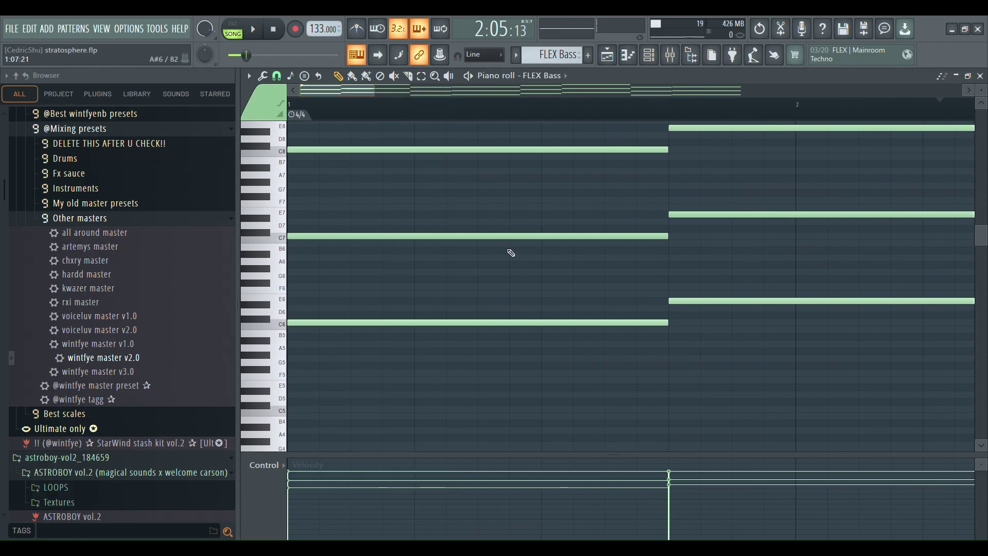
scroll(364, 280, down, 2)
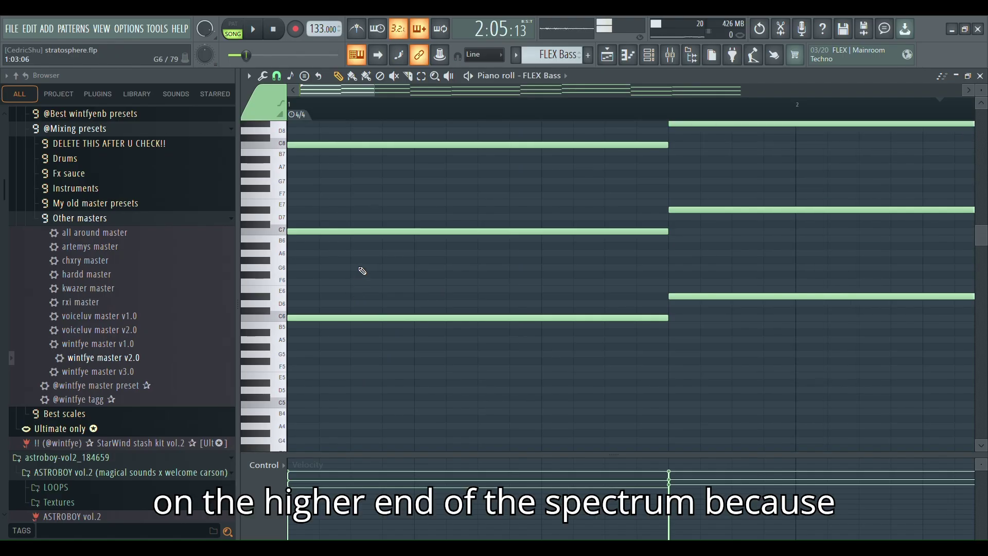
scroll(350, 278, up, 10)
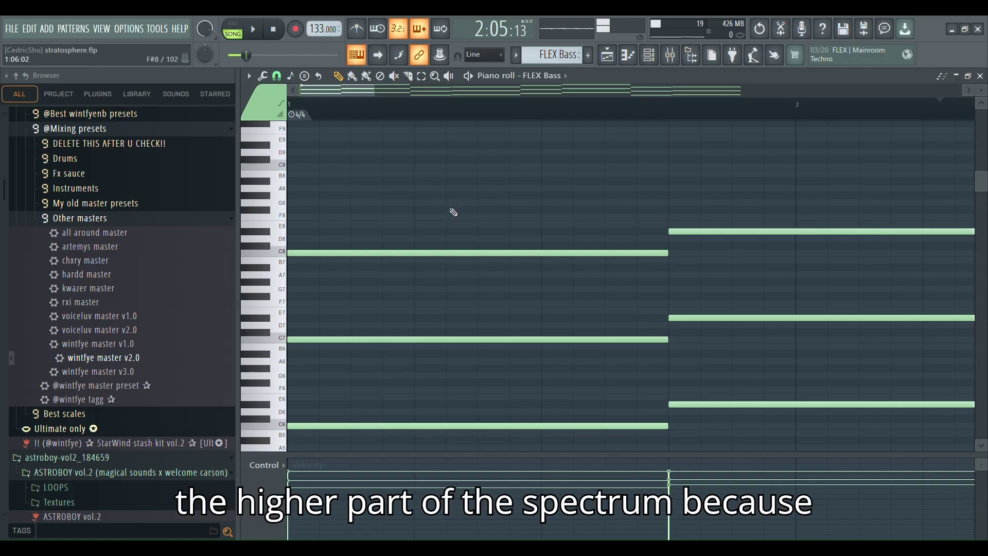
scroll(453, 213, down, 2)
click(667, 58)
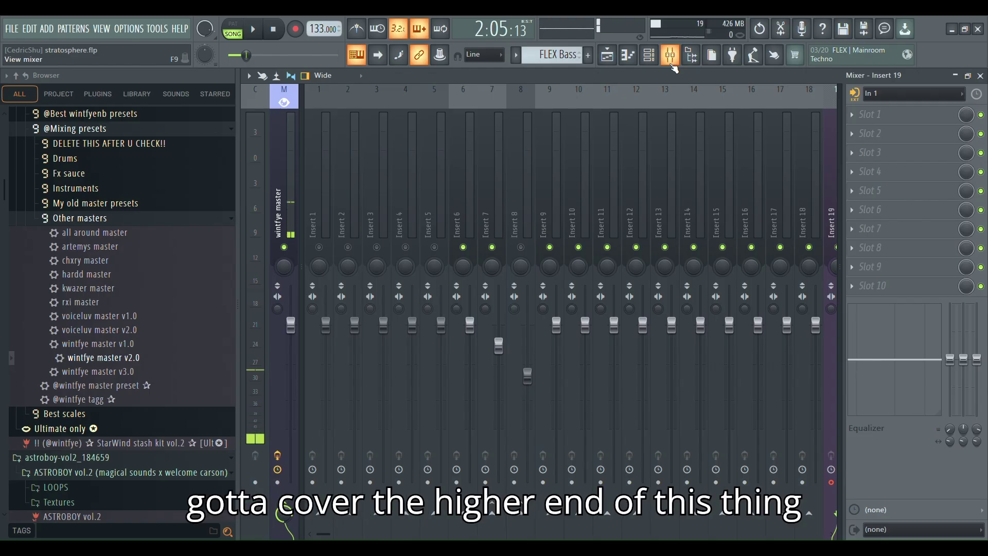
key(F7)
scroll(577, 199, down, 4)
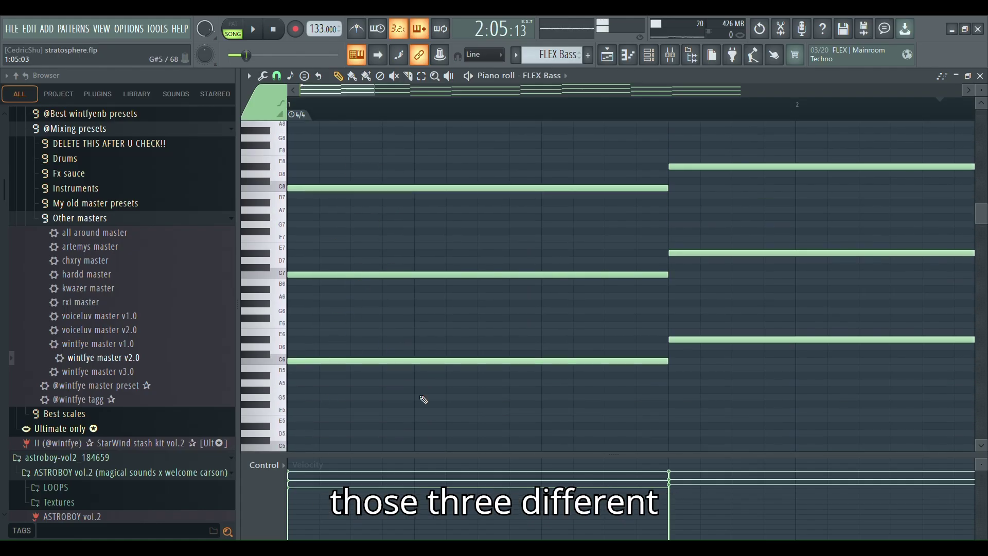
Step: Examine the note velocities of the FLEX Bass strings across the whole pattern and closer around bars 3 to 6
drag(379, 94, 817, 94)
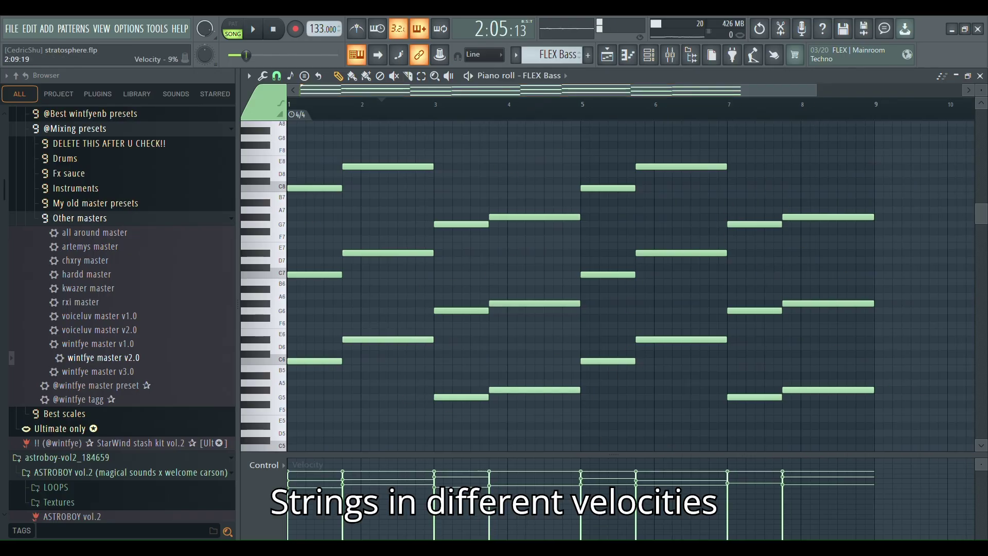
drag(820, 95, 584, 97)
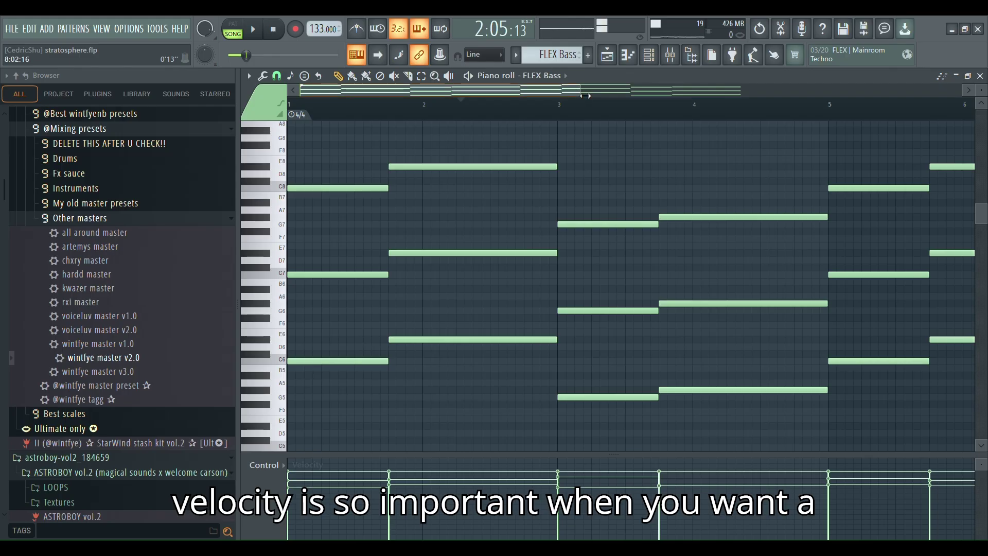
drag(579, 97, 512, 93)
Step: Play the beat from 2:05:13, unmute Inserts 1 to 5 to hear the full melody with the strings, and stop playback
key(space)
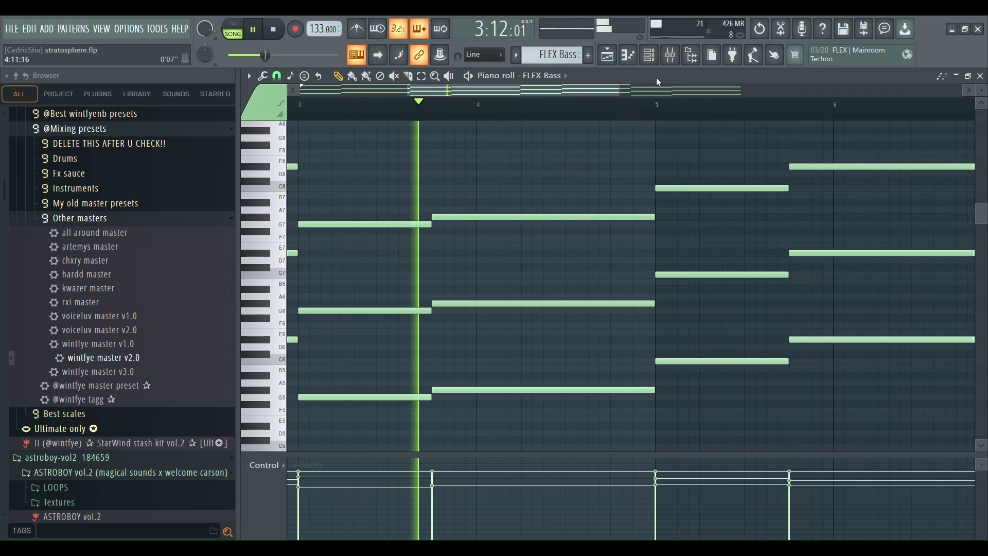
click(673, 61)
key(space)
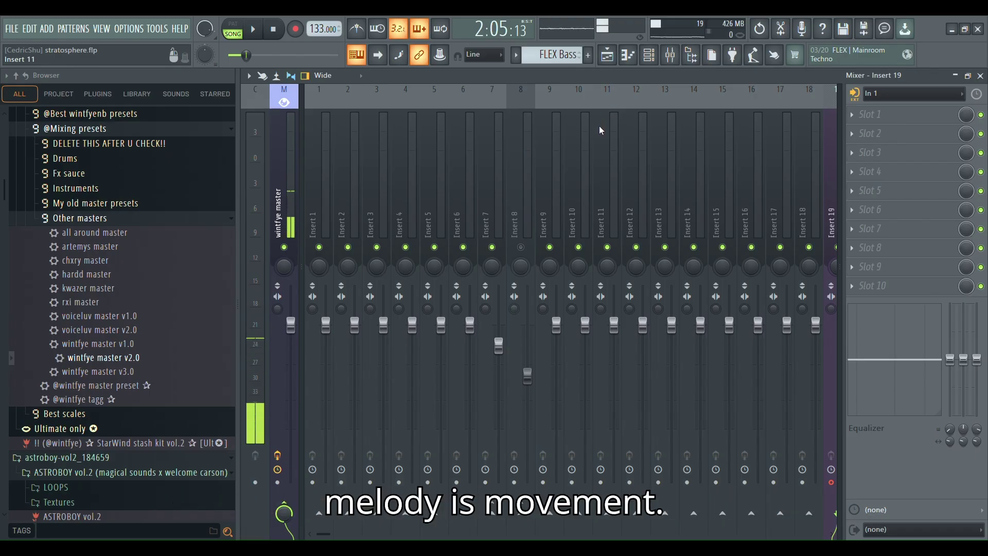
Step: Show the playlist with the melody tracks from Echo Ep SRX to Big Strings all in view to compare their note patterns
click(607, 55)
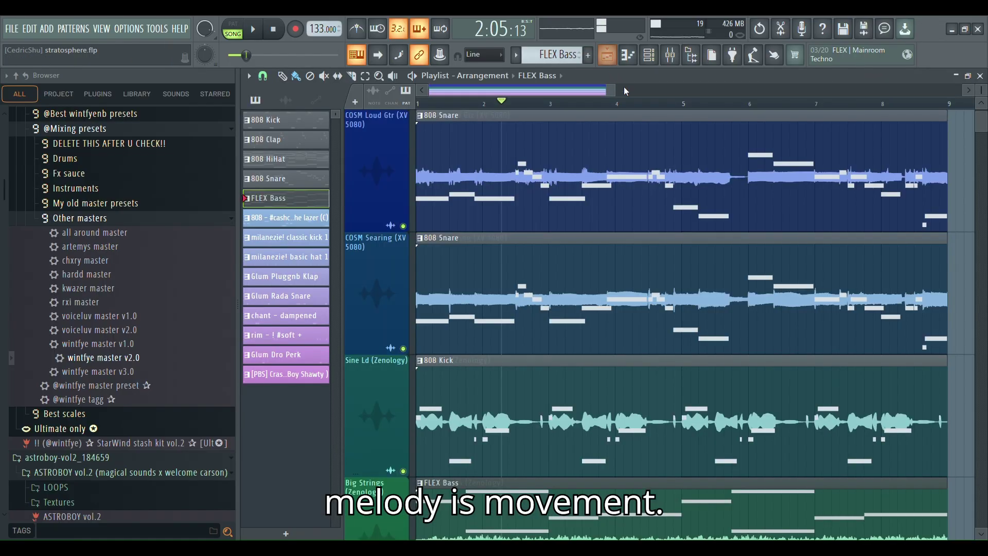
drag(618, 93, 624, 93)
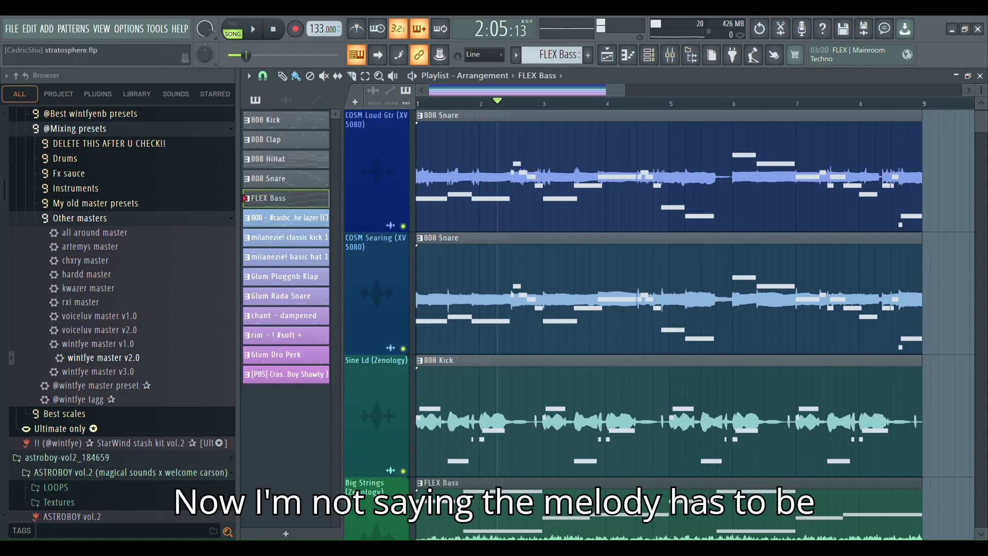
drag(982, 93, 982, 106)
scroll(981, 91, up, 2)
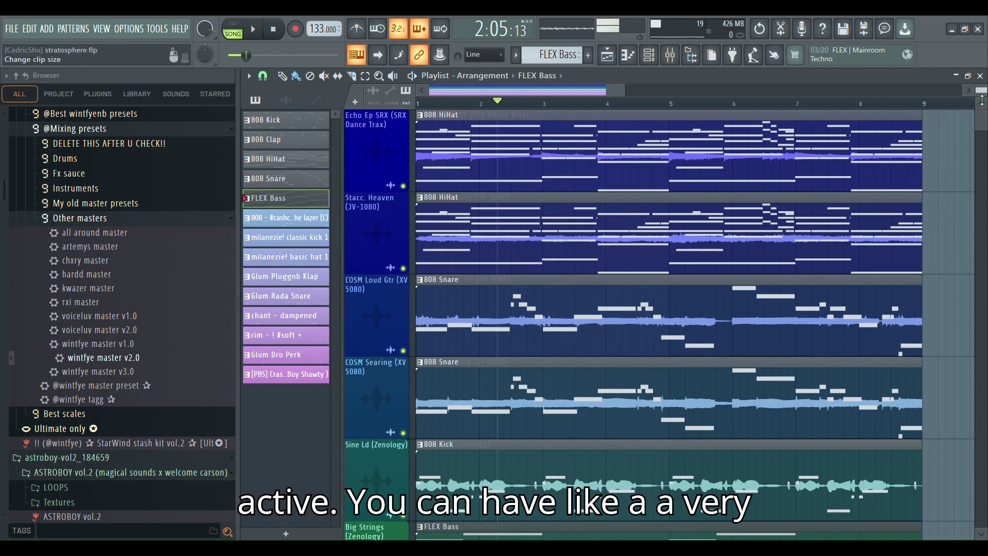
drag(981, 101, 981, 103)
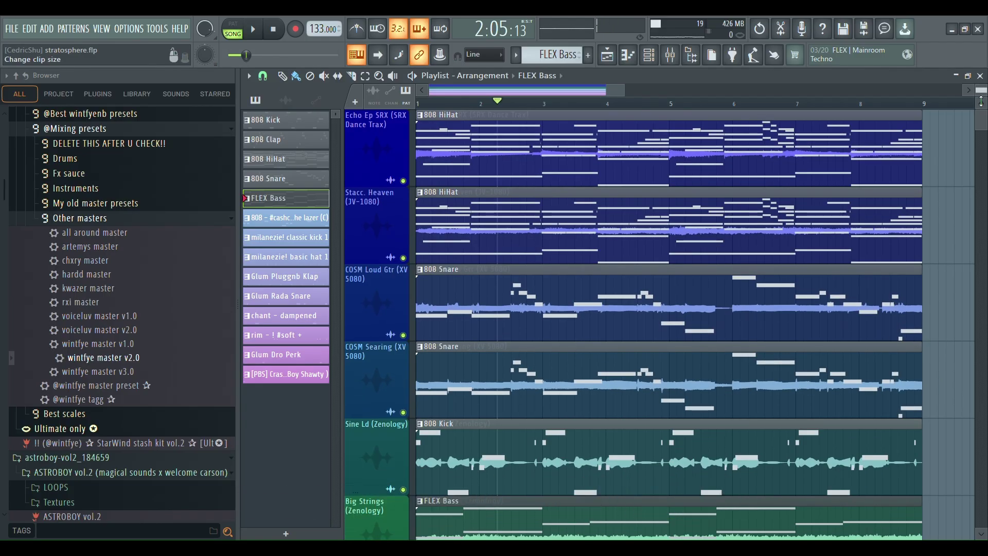
drag(982, 101, 982, 103)
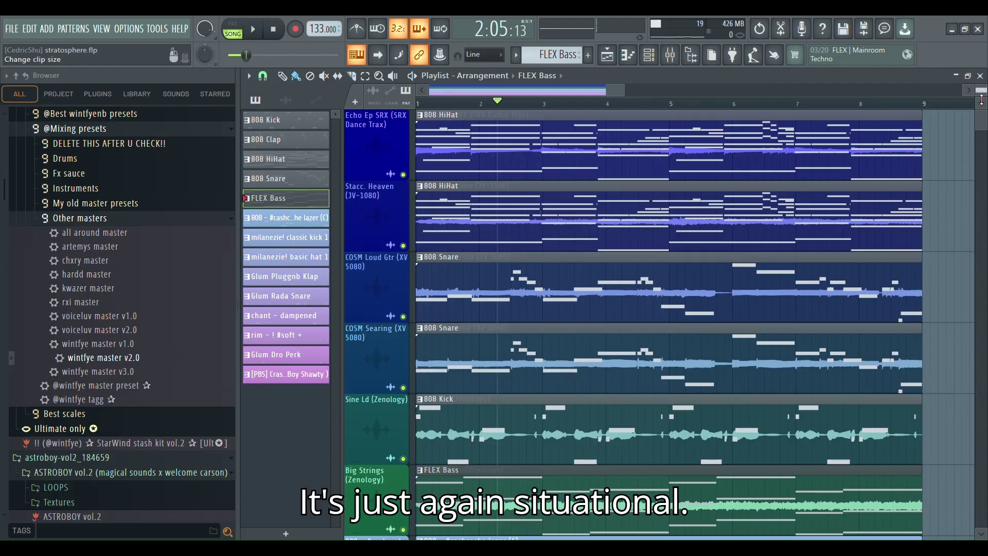